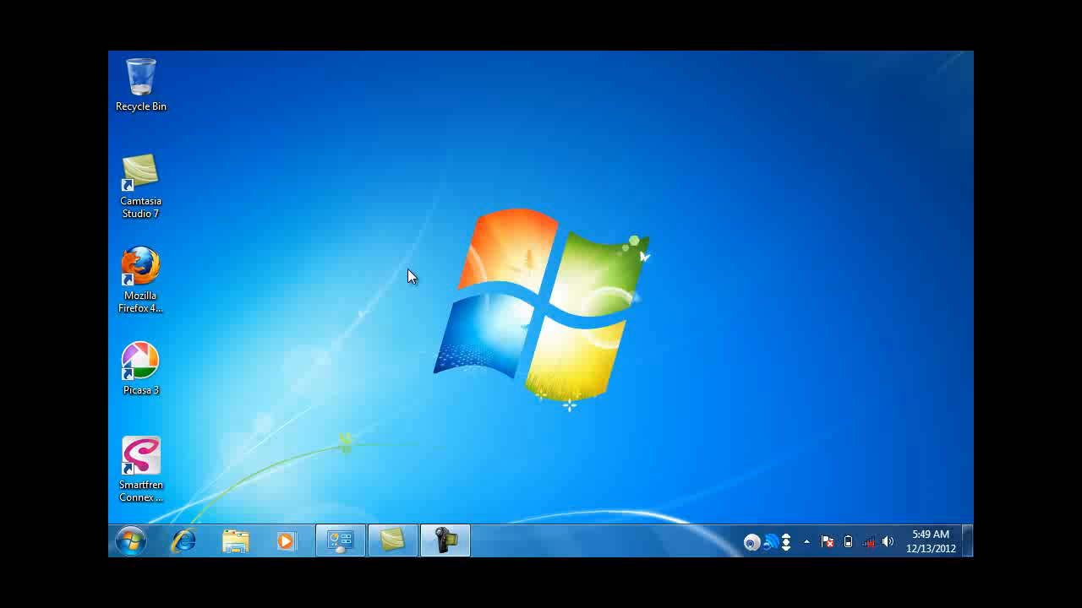
Step: Bring up the Start menu listing recent programs, Documents and Control Panel
{"action": "key", "text": "super"}
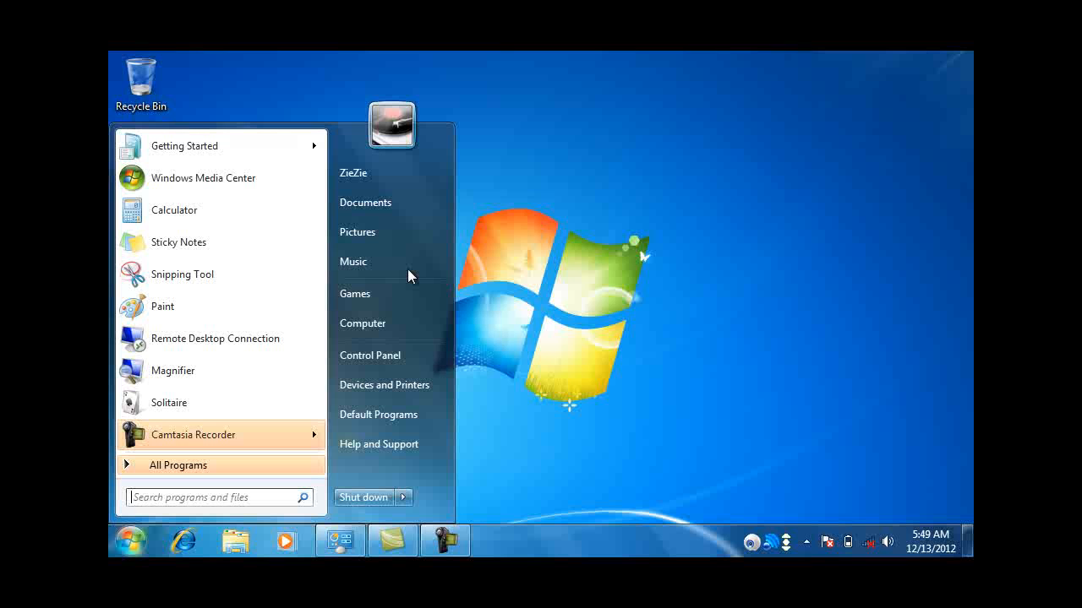
Step: Go to Control Panel > User Accounts and Family Safety > User Accounts for the current account
{"action": "key", "text": "Right"}
{"action": "key", "text": "Down"}
{"action": "key", "text": "Down"}
{"action": "key", "text": "Down"}
{"action": "key", "text": "Down"}
{"action": "key", "text": "Down"}
{"action": "key", "text": "Down"}
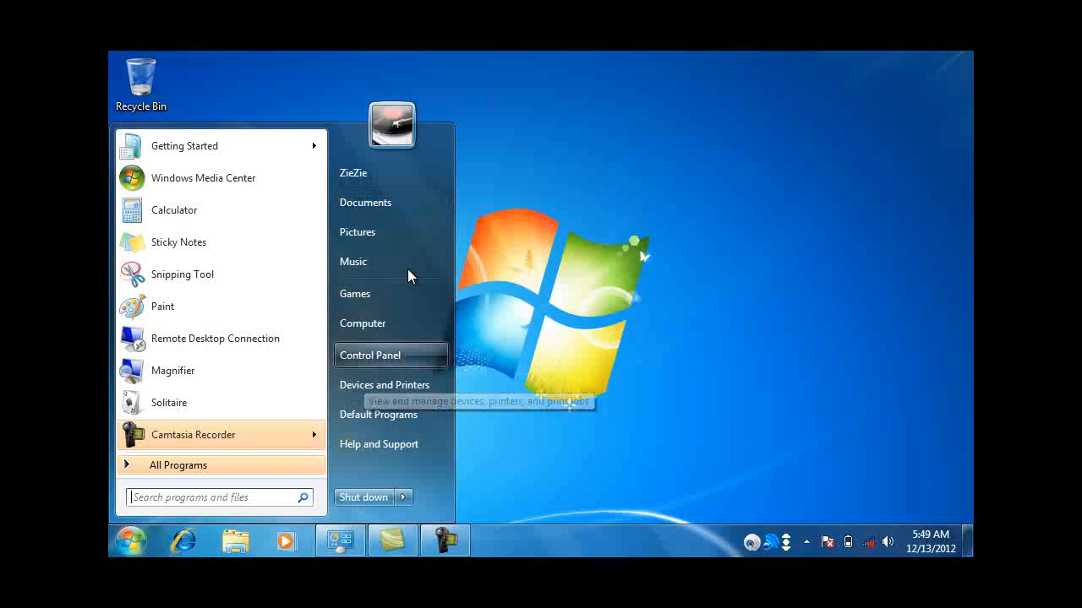
{"action": "key", "text": "Escape"}
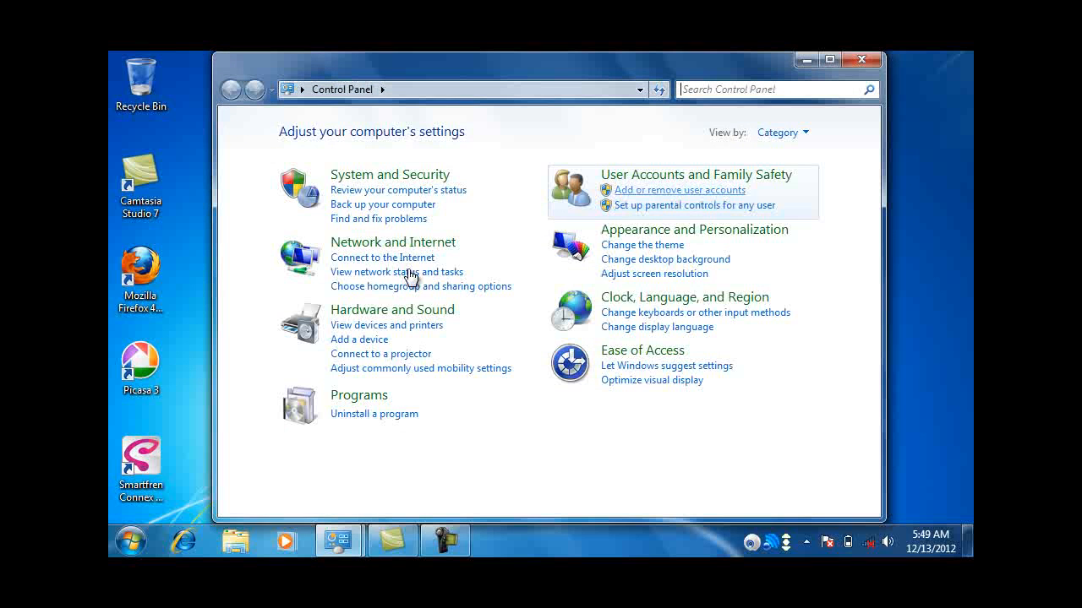
{"action": "key", "text": "Return"}
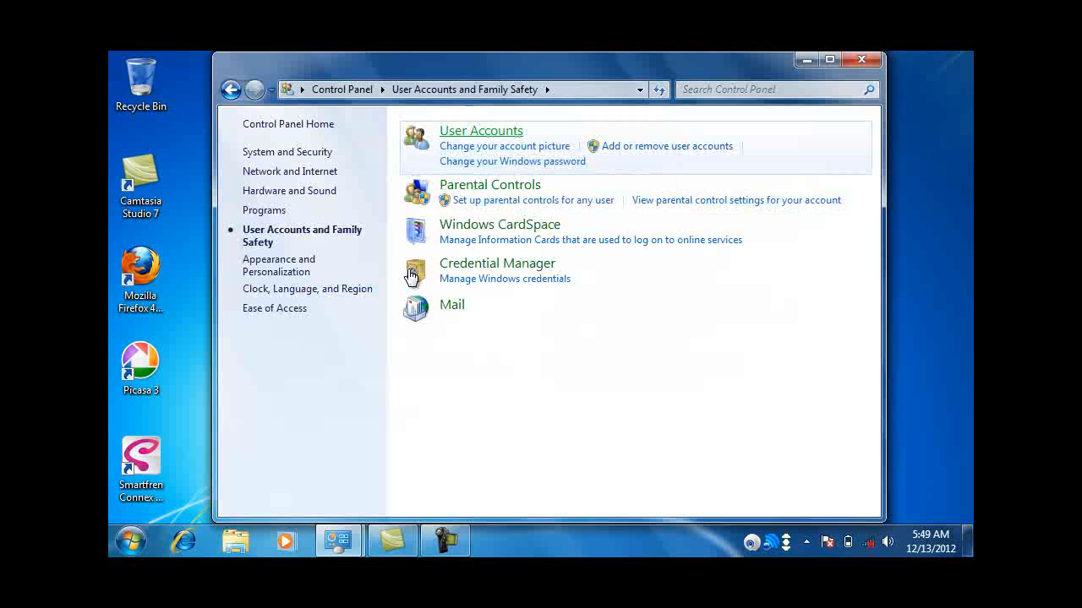
{"action": "key", "text": "Tab"}
{"action": "key", "text": "Tab"}
{"action": "key", "text": "Tab"}
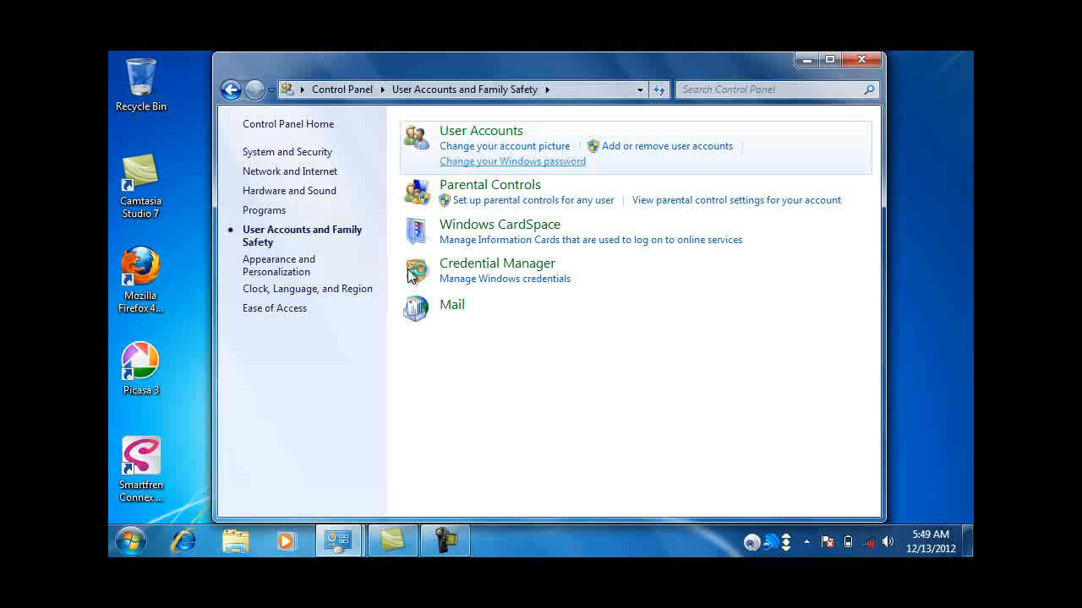
{"action": "key", "text": "Return"}
{"action": "key", "text": "Tab"}
Step: Choose Manage another account and approve the UAC prompt with the administrator password
{"action": "left_click", "coordinate": [411, 277]}
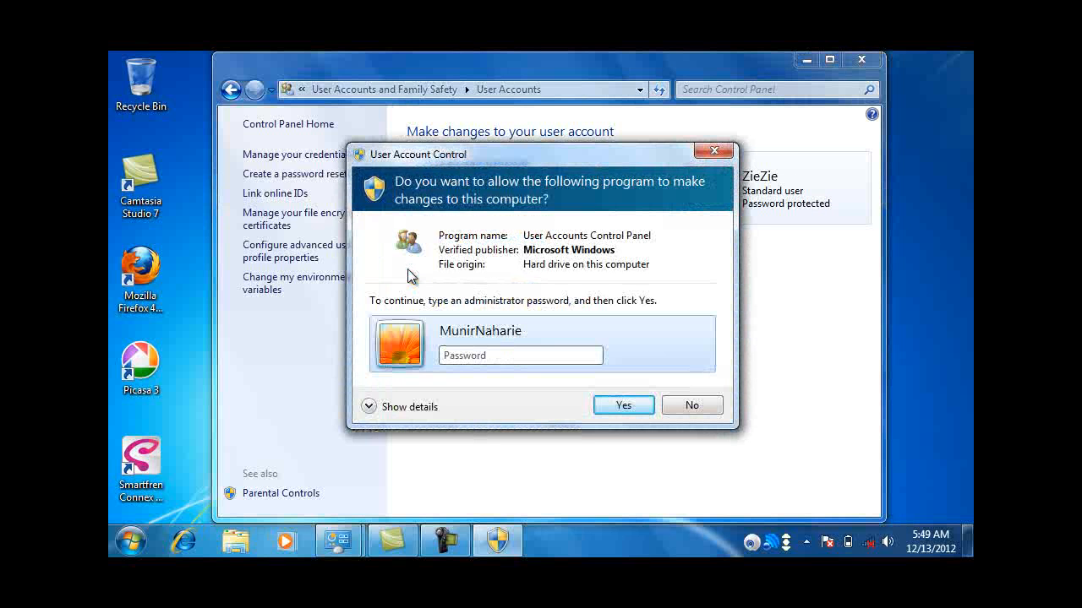
{"action": "type", "text": "p"}
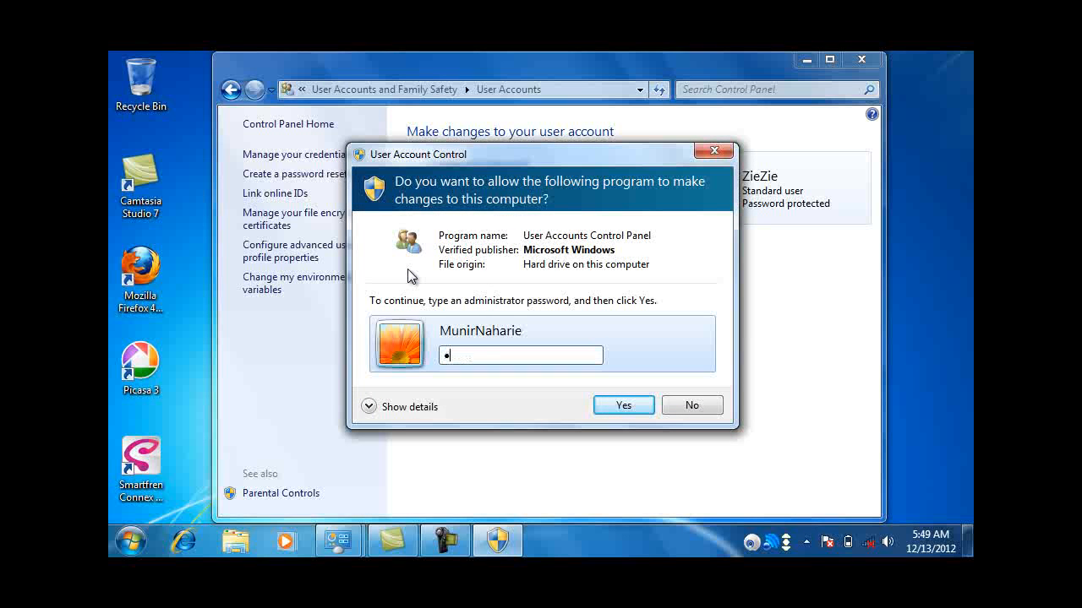
{"action": "type", "text": "asswo"}
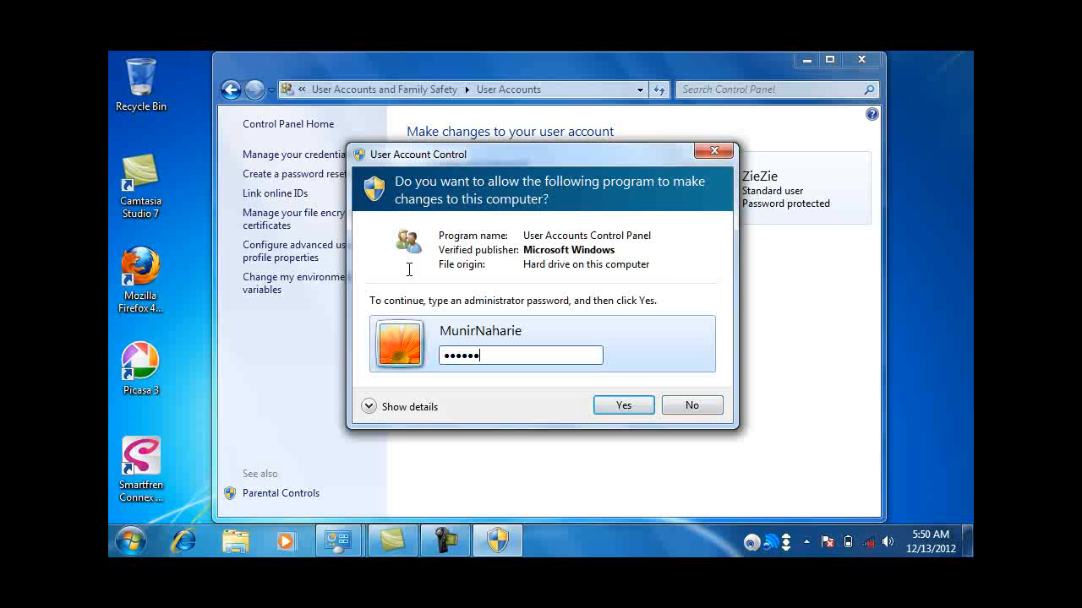
{"action": "key", "text": "Return"}
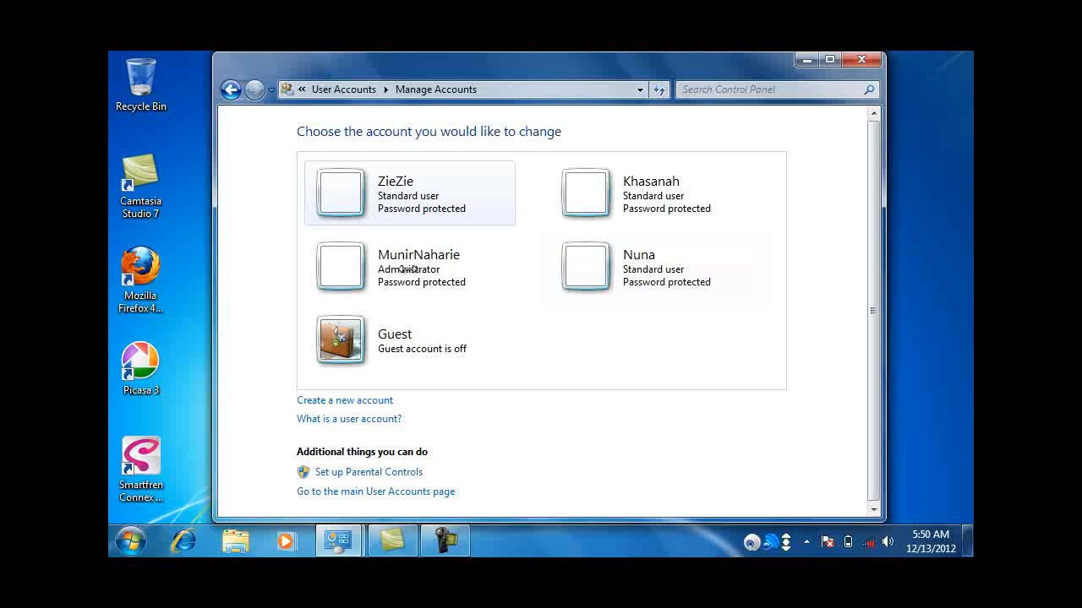
Step: Close Control Panel and open Windows Explorer on Local Disk (C:)
{"action": "key", "text": "alt+F4"}
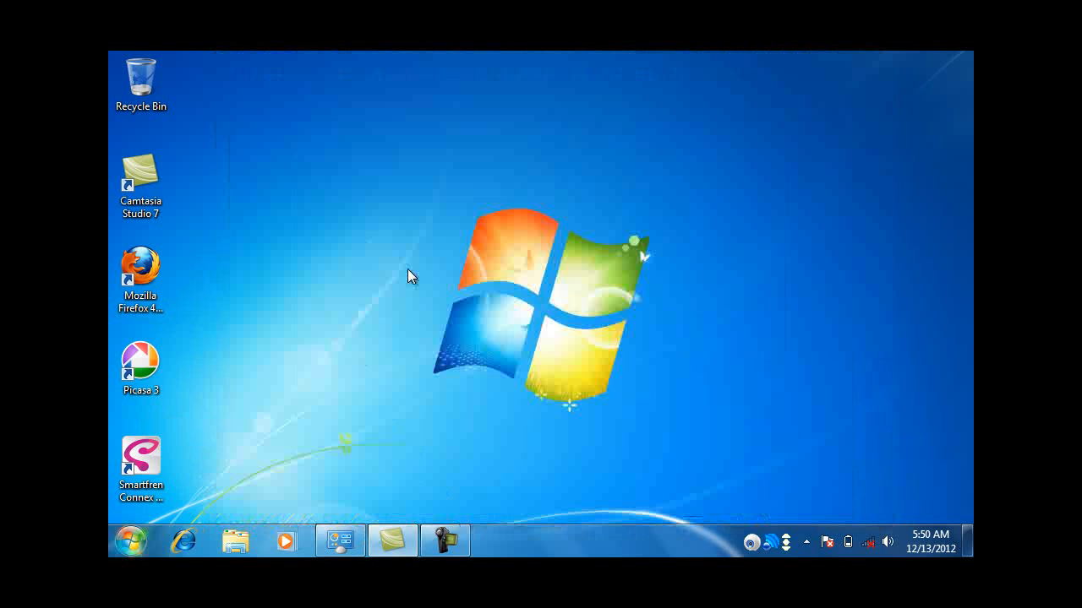
{"action": "key", "text": "super"}
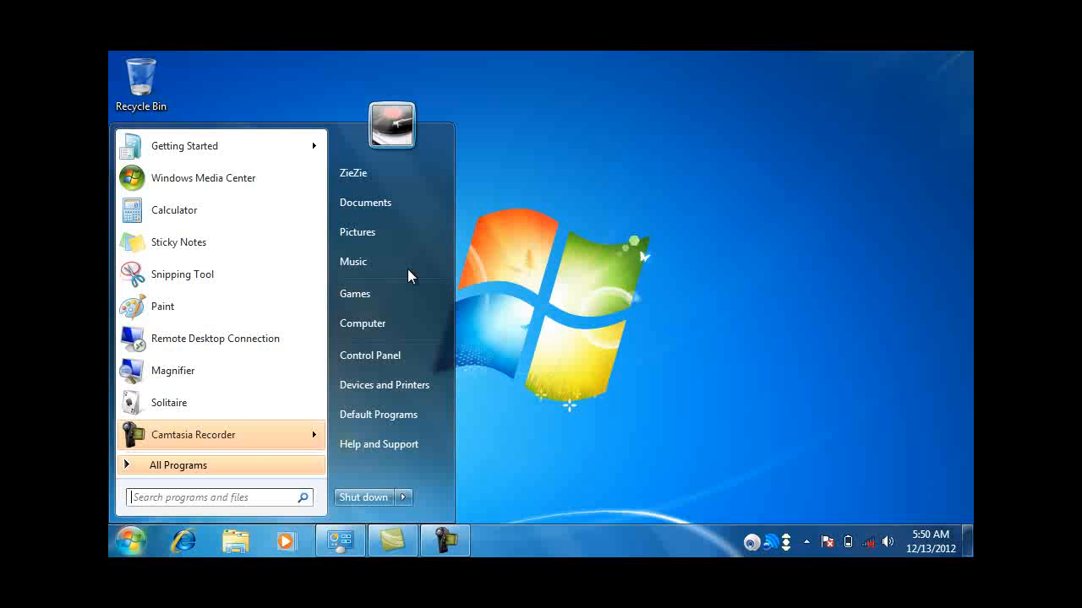
{"action": "key", "text": "Escape"}
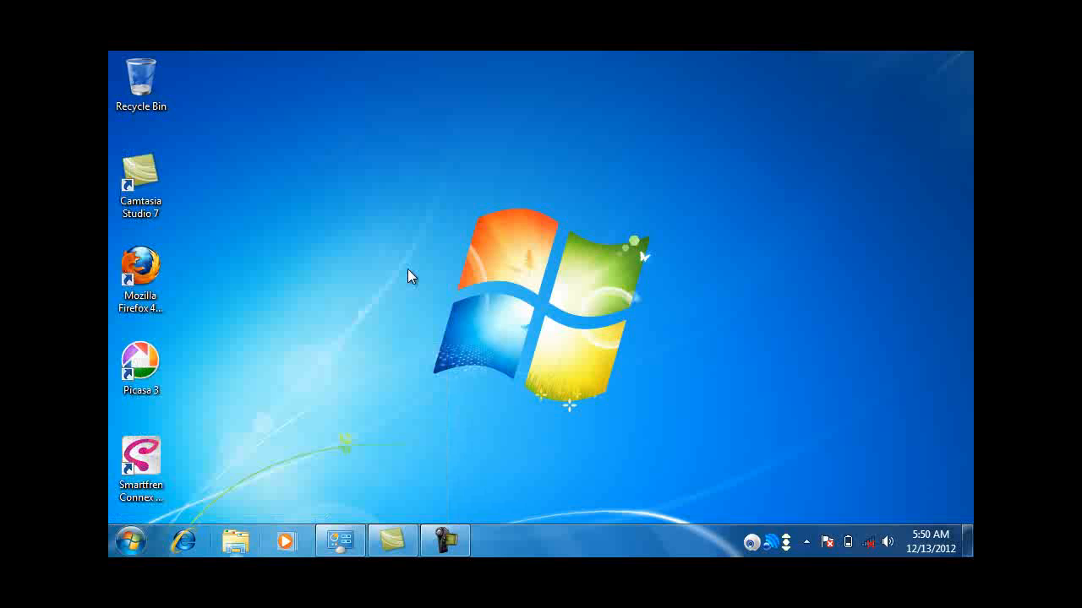
{"action": "key", "text": "super+2"}
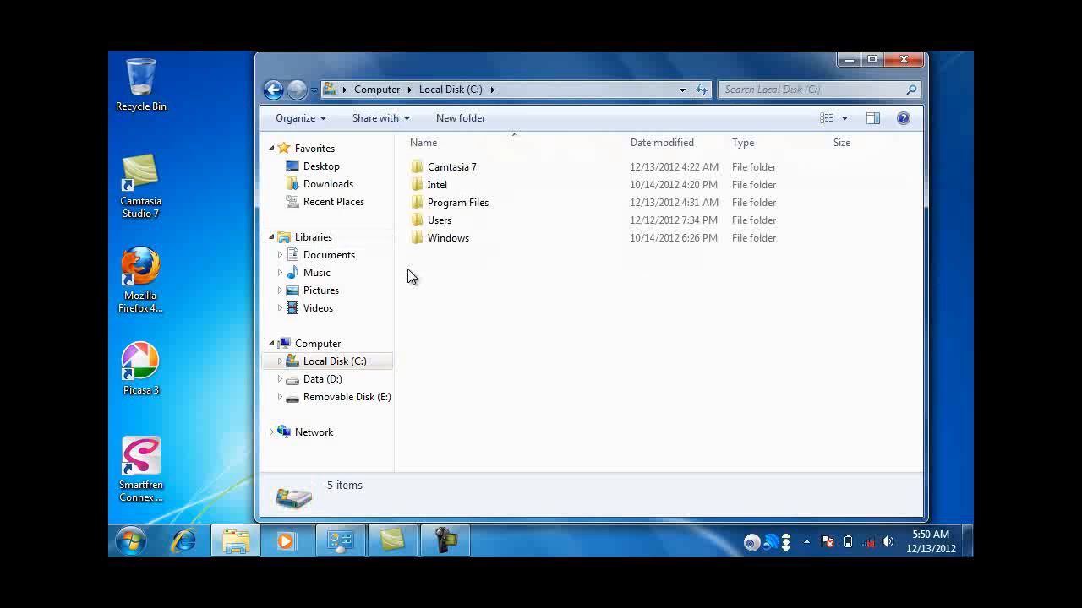
Step: Create a new folder named EFS on Local Disk (C:)
{"action": "key", "text": "shift+F10"}
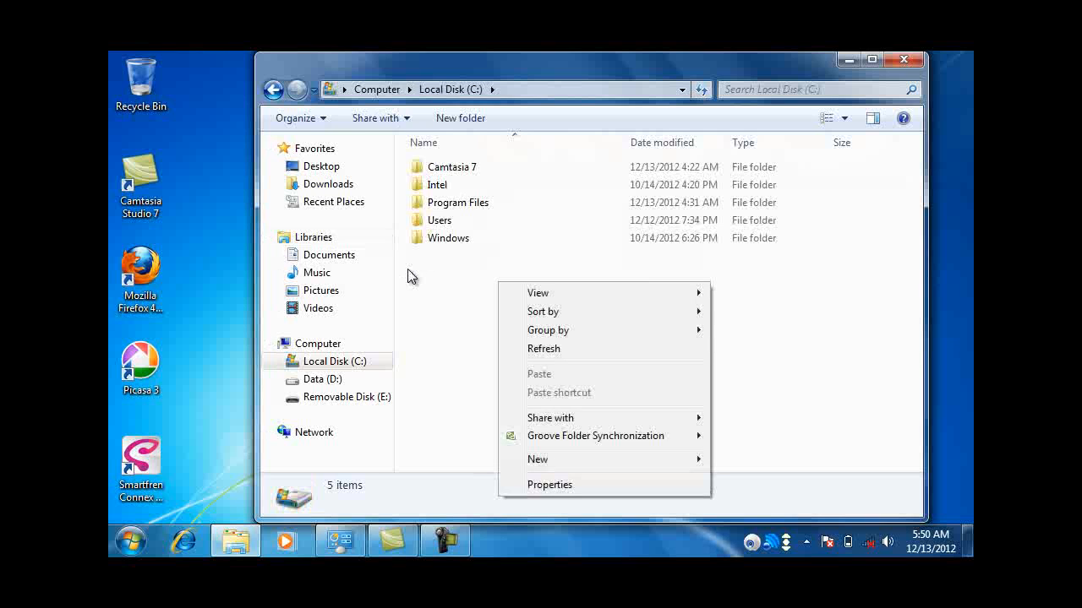
{"action": "key", "text": "Escape"}
{"action": "key", "text": "ctrl+shift+n"}
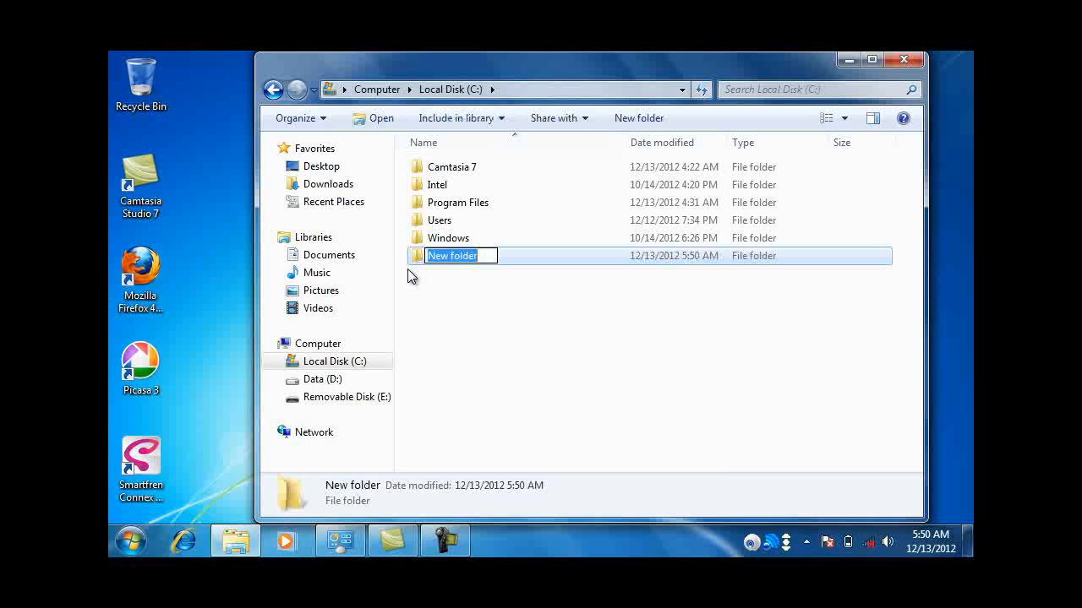
{"action": "type", "text": "EFS"}
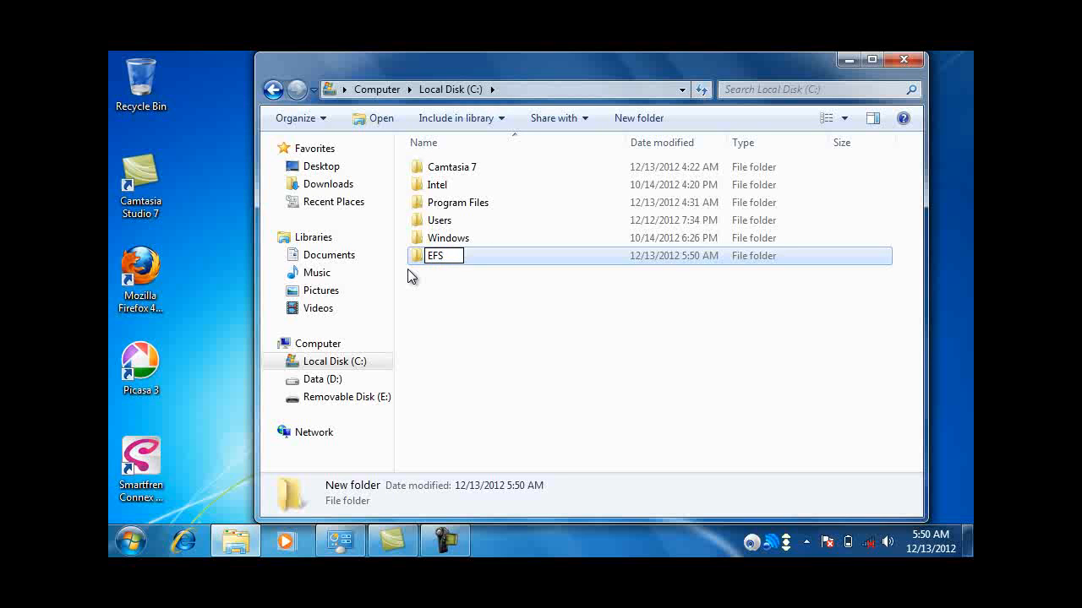
{"action": "key", "text": "Return"}
{"action": "key", "text": "Return"}
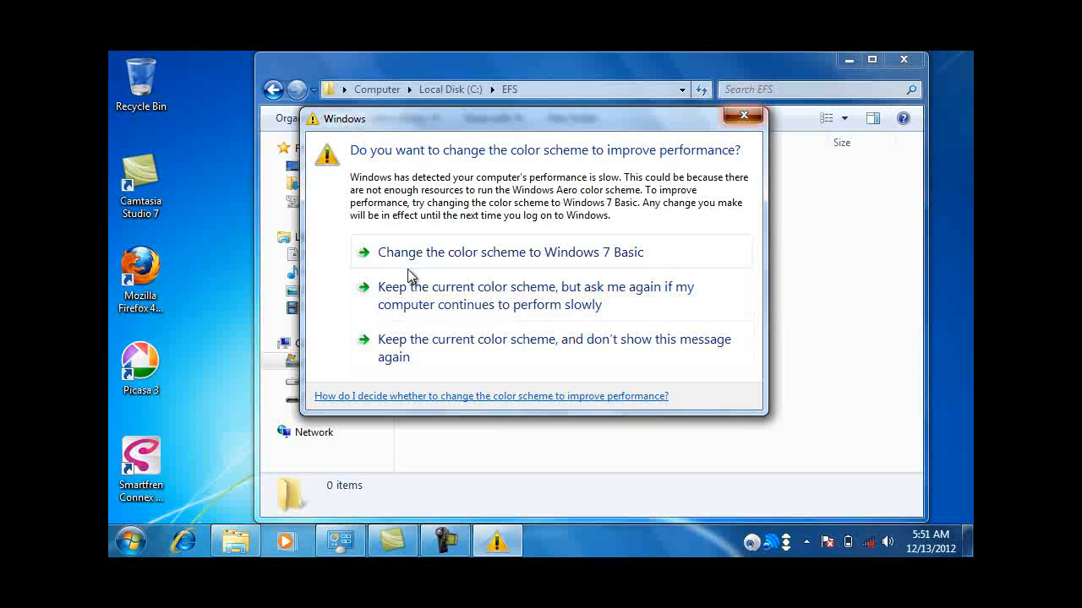
Step: Inside the EFS folder, create a new text document named EFS and open it
{"action": "left_click", "coordinate": [408, 272]}
{"action": "key", "text": "shift+F10"}
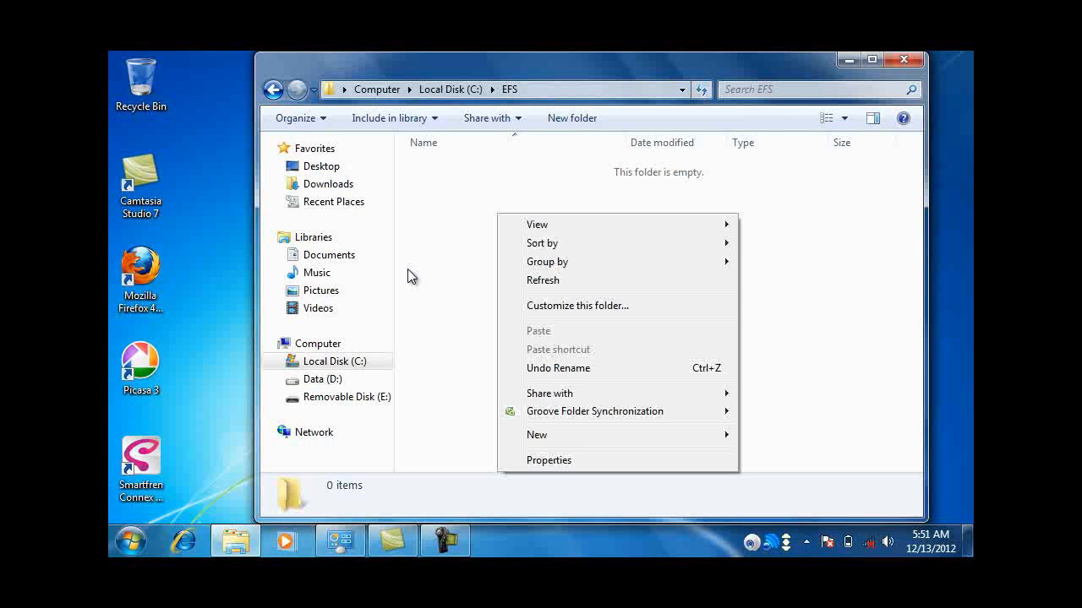
{"action": "key", "text": "Right"}
{"action": "key", "text": "m"}
{"action": "key", "text": "m"}
{"action": "key", "text": "m"}
{"action": "key", "text": "m"}
{"action": "key", "text": "Return"}
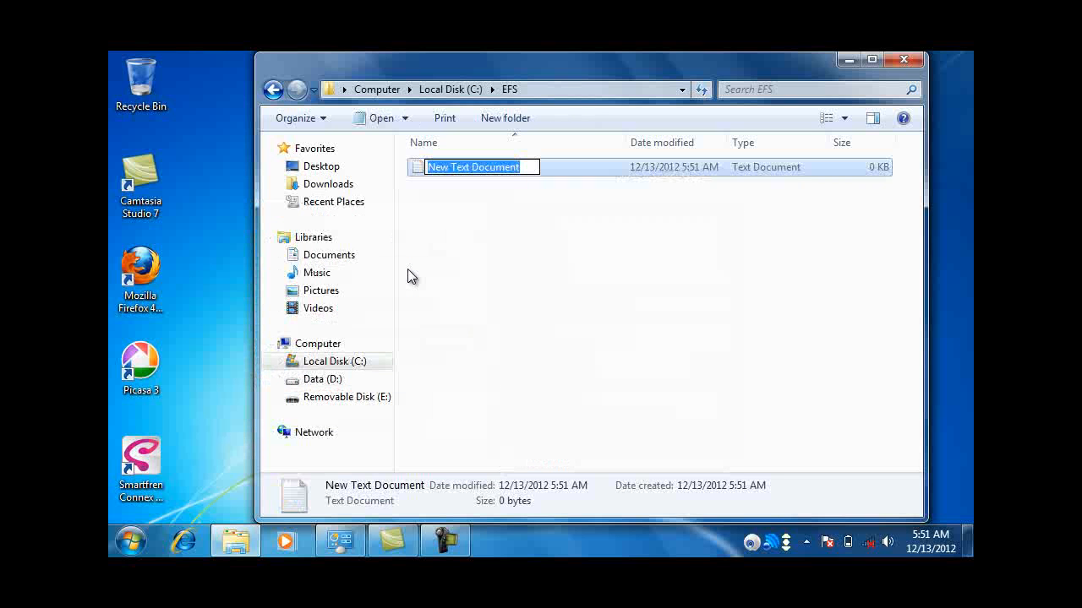
{"action": "type", "text": "EFS"}
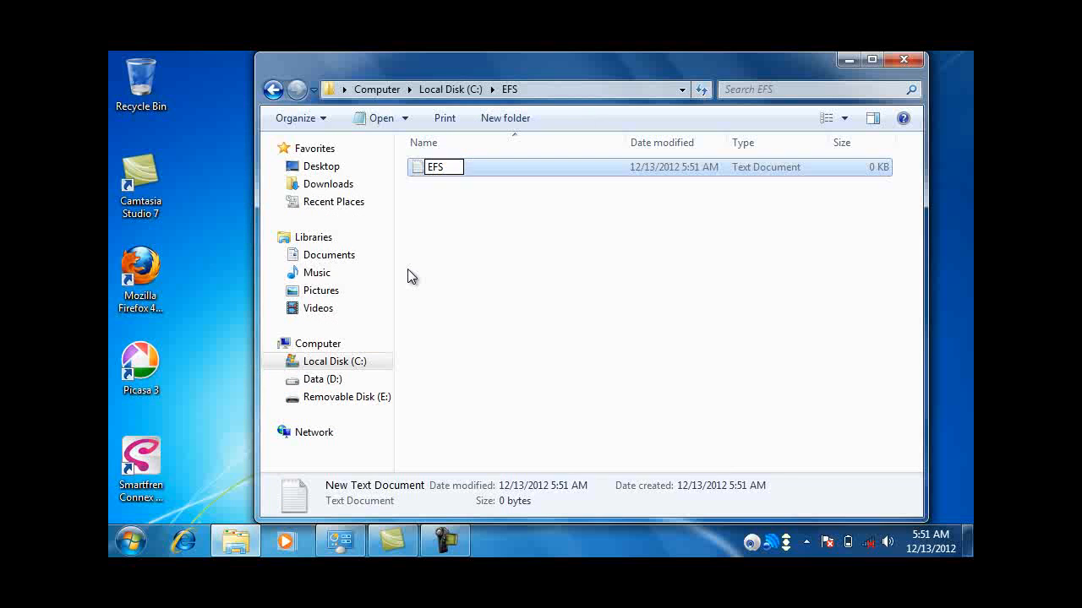
{"action": "key", "text": "Return"}
{"action": "key", "text": "Return"}
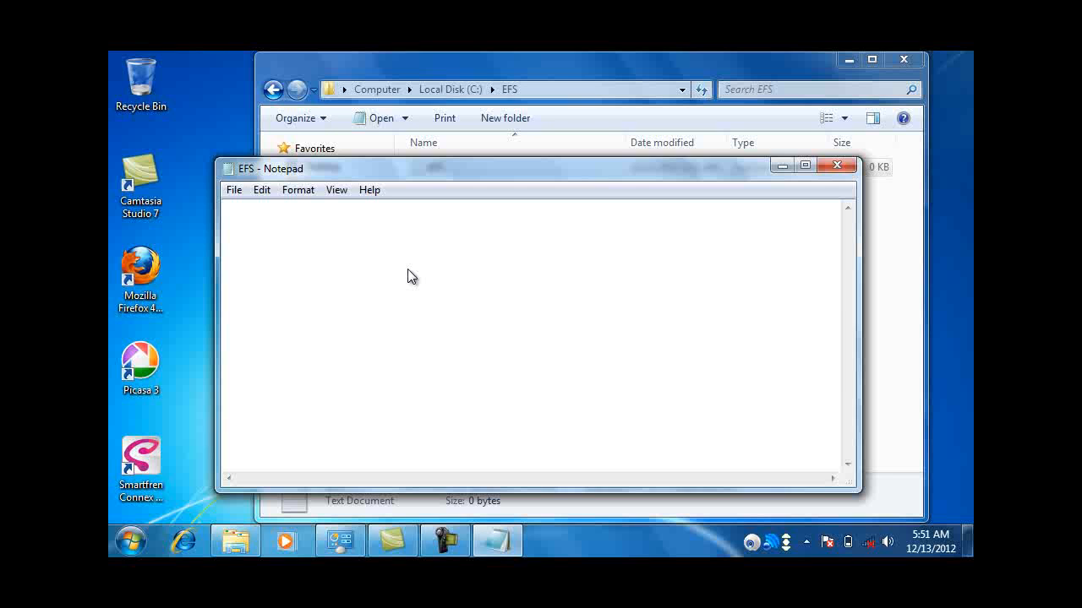
Step: Type the first line 'EFS (Encrytion File System)', correcting the bracket typos
{"action": "type", "text": "E"}
{"action": "type", "text": "FS"}
{"action": "type", "text": " )("}
{"action": "key", "text": "BackSpace"}
{"action": "key", "text": "BackSpace"}
{"action": "type", "text": "()Encrytion File System)"}
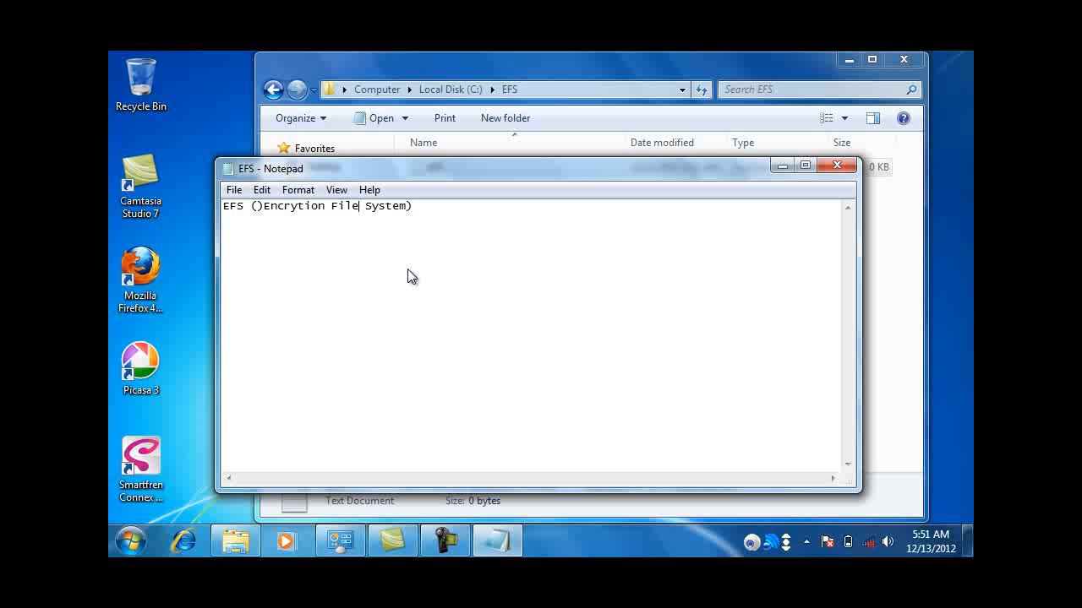
{"action": "key", "text": "BackSpace"}
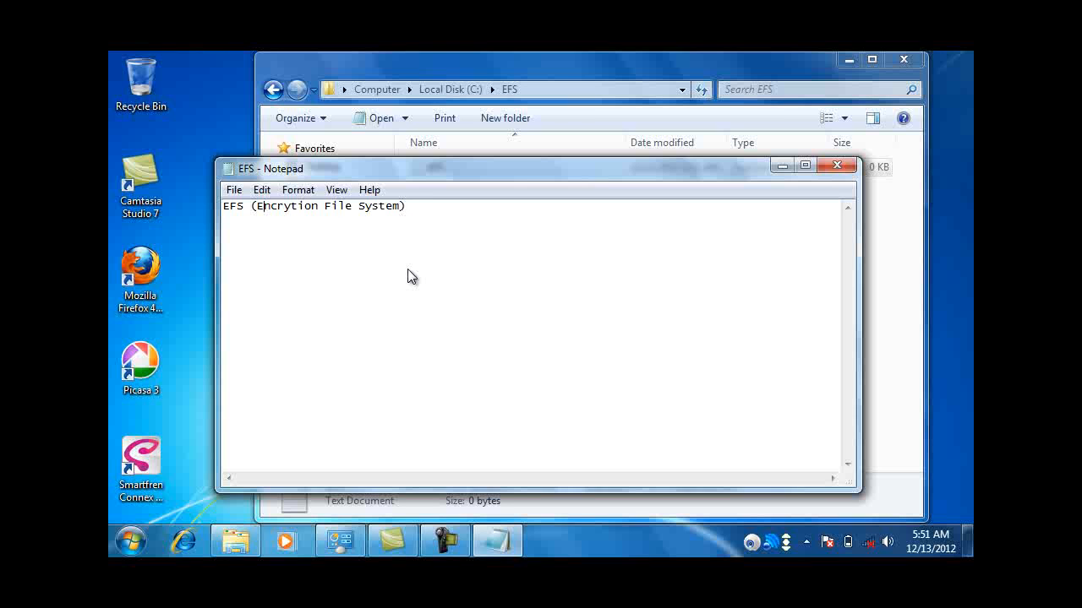
{"action": "key", "text": "End"}
Step: Add 'untuk melindungi data dari pencurian yang tidak diinginkan' and save the file
{"action": "type", "text": "untuk melindungi data dari"}
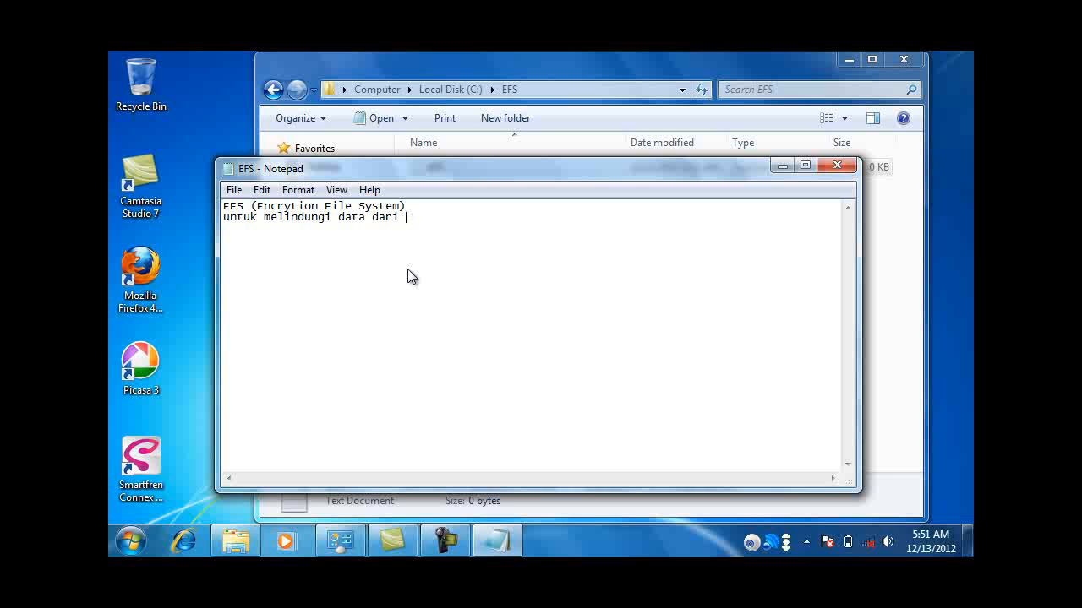
{"action": "type", "text": " pencurian yang tidak d"}
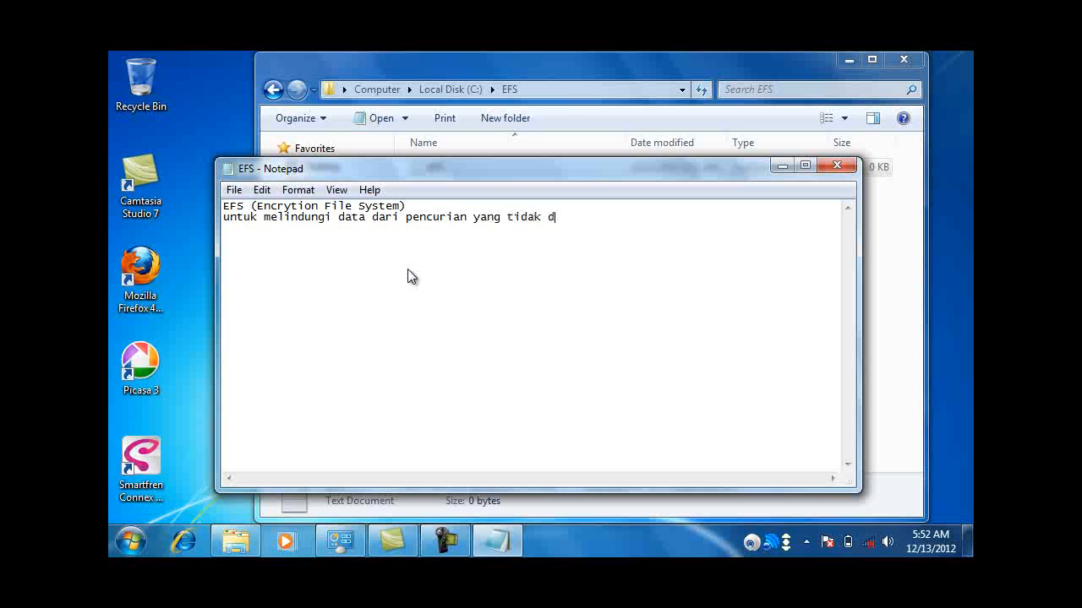
{"action": "type", "text": "iinginkan"}
{"action": "key", "text": "alt"}
{"action": "key", "text": "f"}
{"action": "key", "text": "Down"}
{"action": "key", "text": "Down"}
{"action": "key", "text": "Return"}
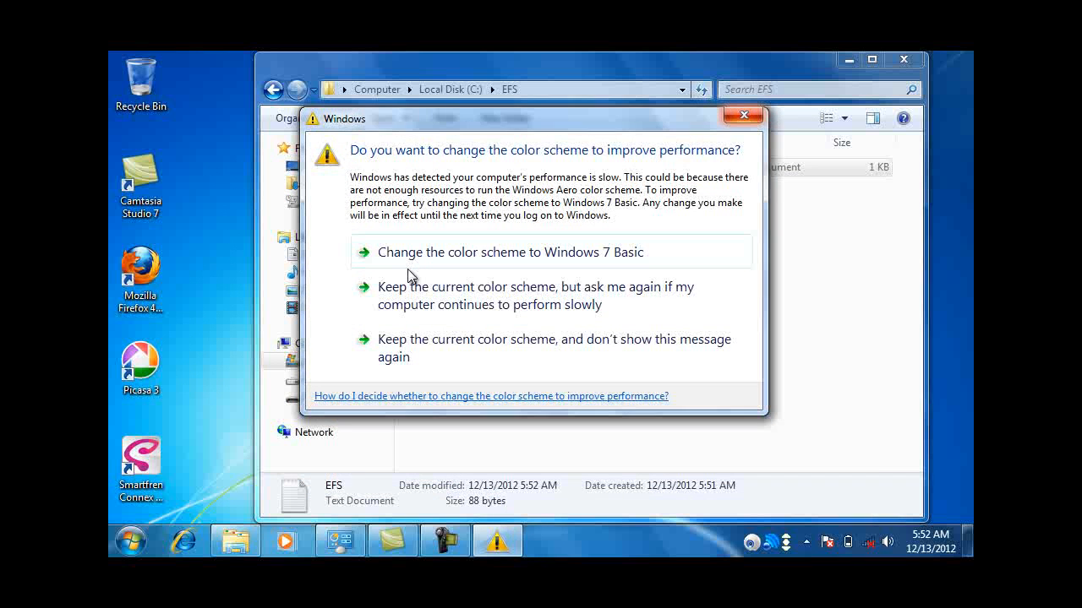
Step: Return to Local Disk (C:) and open the EFS folder's Properties
{"action": "left_click", "coordinate": [407, 271]}
{"action": "left_click", "coordinate": [407, 277]}
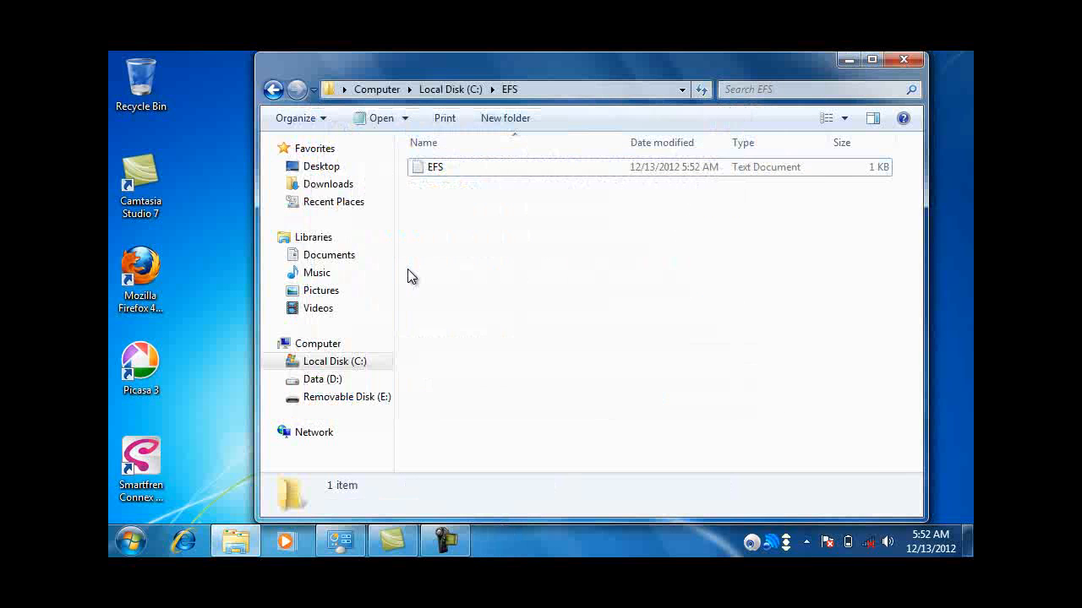
{"action": "key", "text": "BackSpace"}
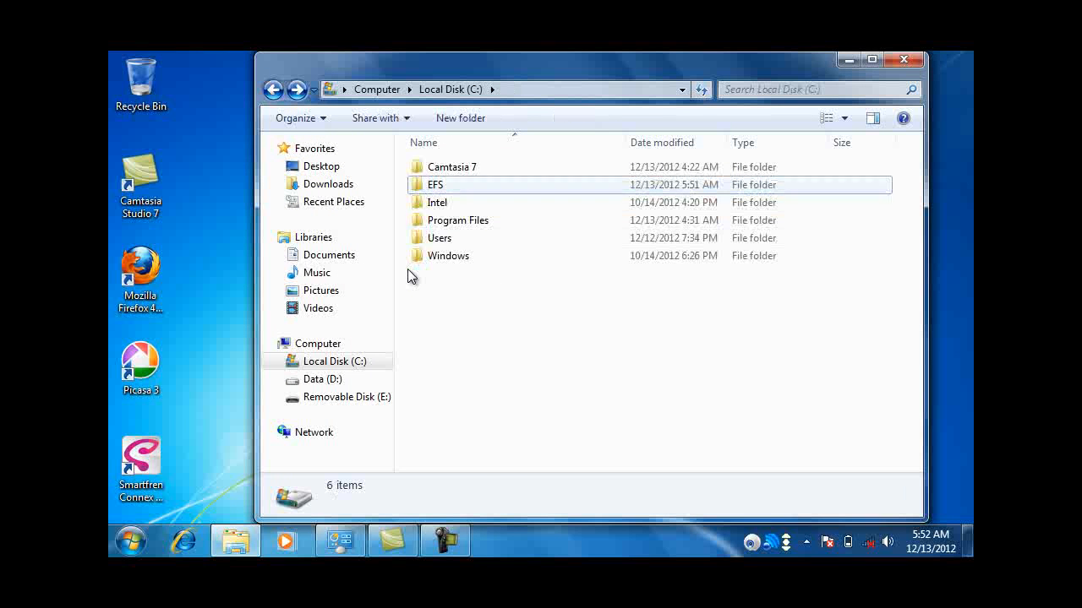
{"action": "key", "text": "Menu"}
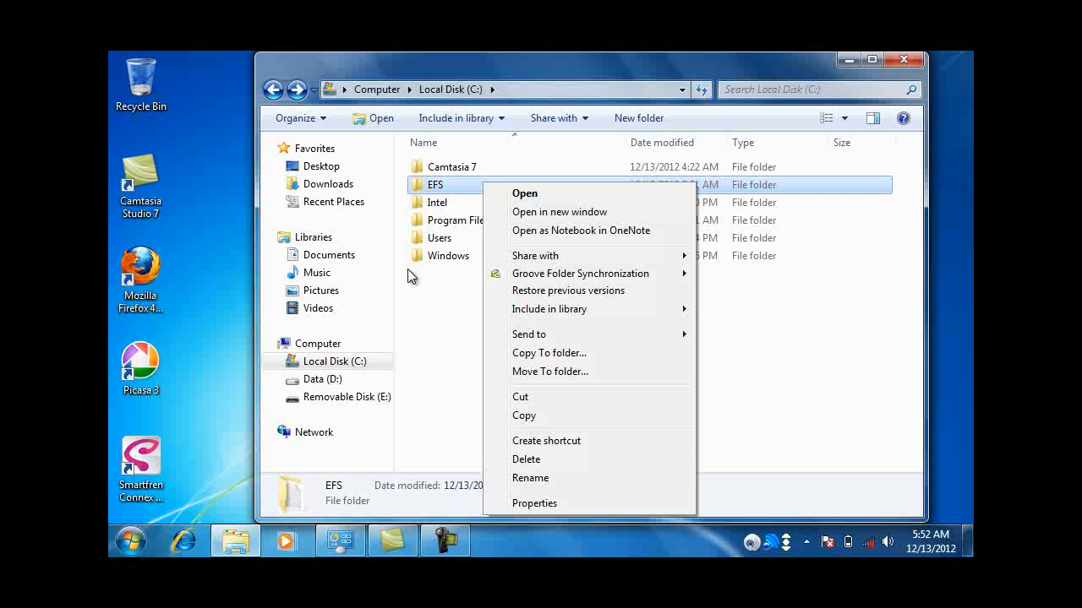
{"action": "key", "text": "Up"}
{"action": "key", "text": "Down"}
{"action": "key", "text": "Down"}
{"action": "key", "text": "Down"}
{"action": "key", "text": "Down"}
{"action": "key", "text": "Down"}
{"action": "key", "text": "Down"}
{"action": "key", "text": "Down"}
{"action": "key", "text": "Down"}
{"action": "key", "text": "Down"}
{"action": "key", "text": "Down"}
{"action": "key", "text": "Down"}
{"action": "key", "text": "Down"}
{"action": "key", "text": "Down"}
{"action": "key", "text": "Down"}
{"action": "key", "text": "Down"}
{"action": "key", "text": "Down"}
{"action": "key", "text": "Return"}
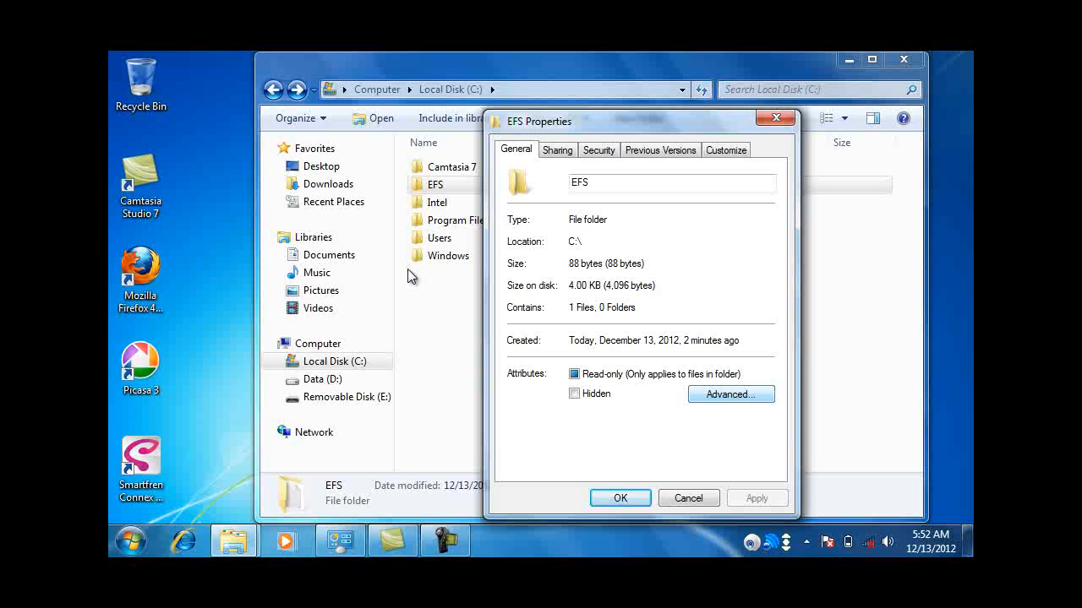
Step: Enable Encrypt contents to secure data for EFS, applying it to subfolders and files
{"action": "key", "text": "alt+d"}
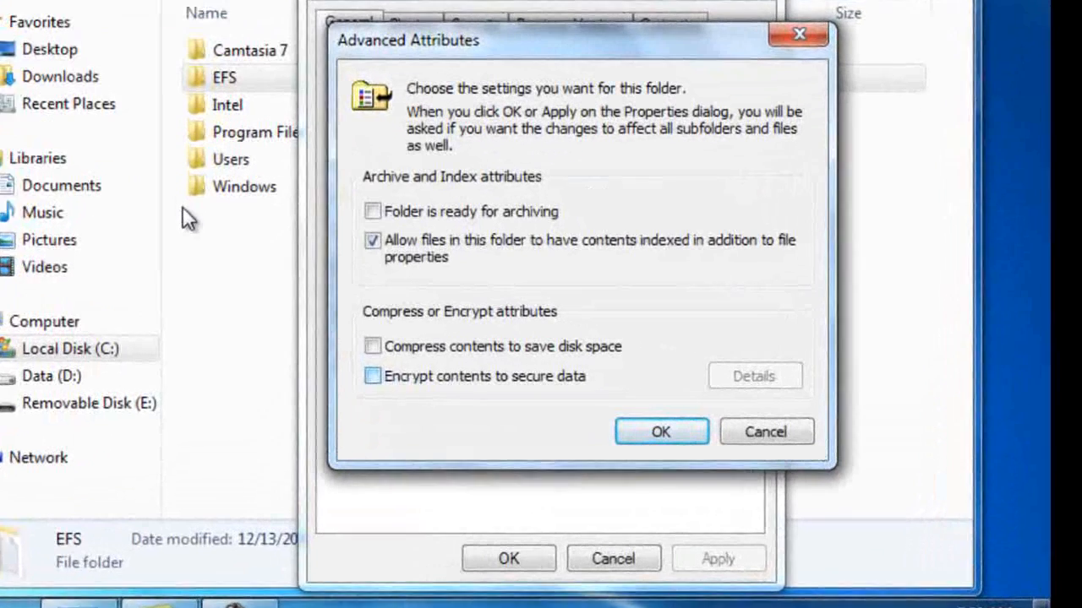
{"action": "key", "text": "space"}
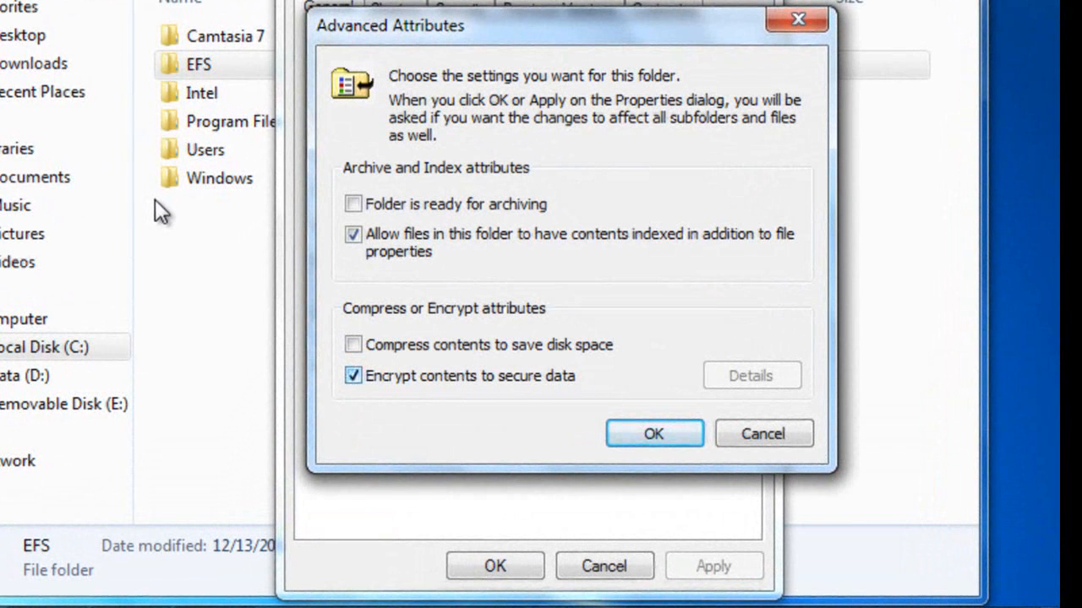
{"action": "key", "text": "Return"}
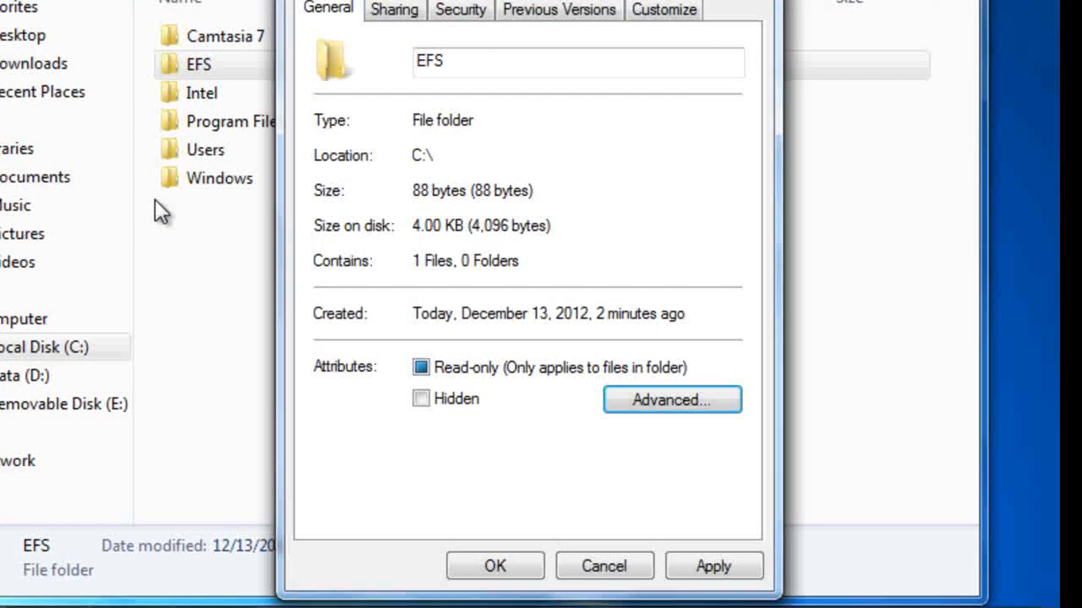
{"action": "key", "text": "Return"}
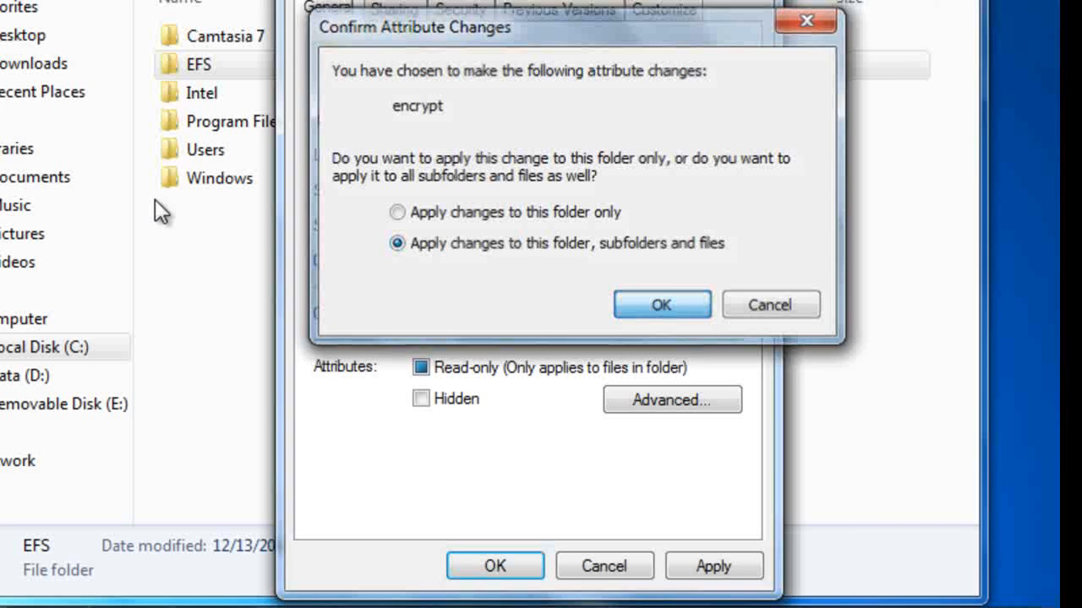
{"action": "key", "text": "Return"}
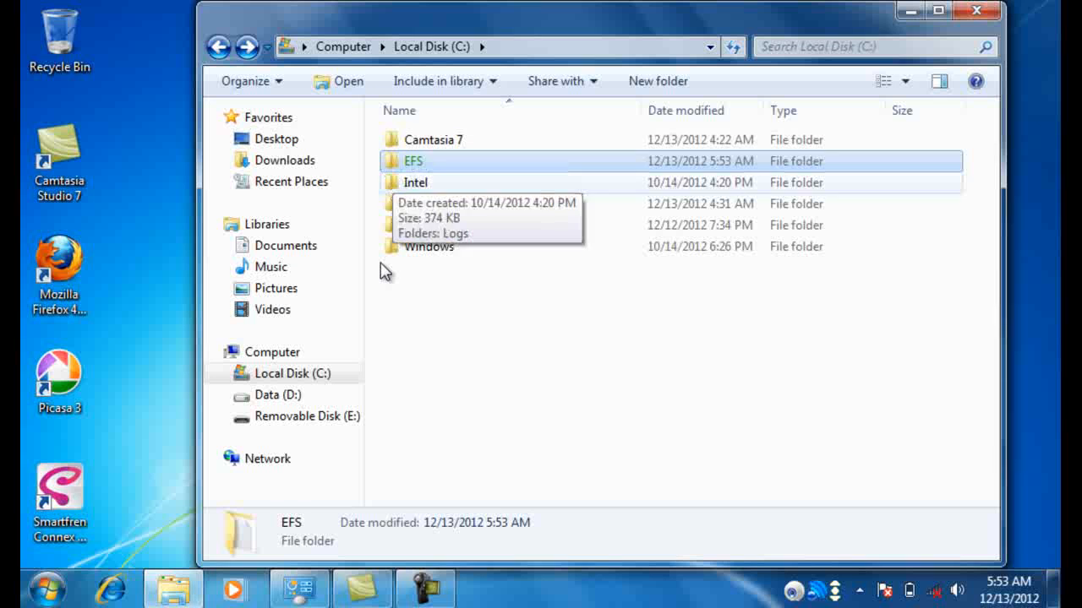
{"action": "left_click", "coordinate": [385, 271]}
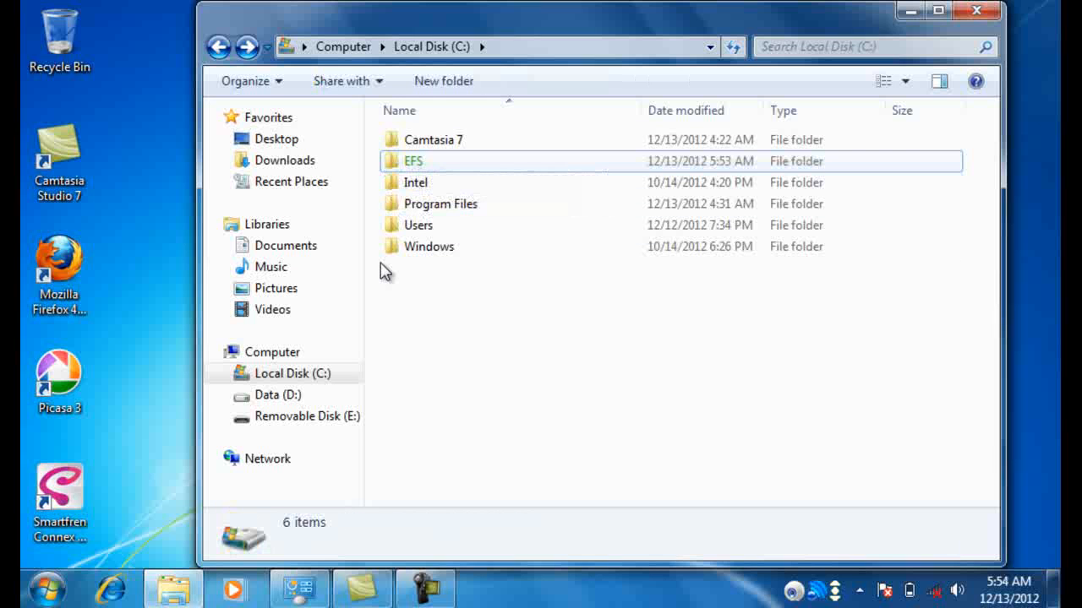
Step: Open EFS.txt and add the line 'ini biasanya lebih berguna jika pada komputer yang multi user.'
{"action": "double_click", "coordinate": [446, 162]}
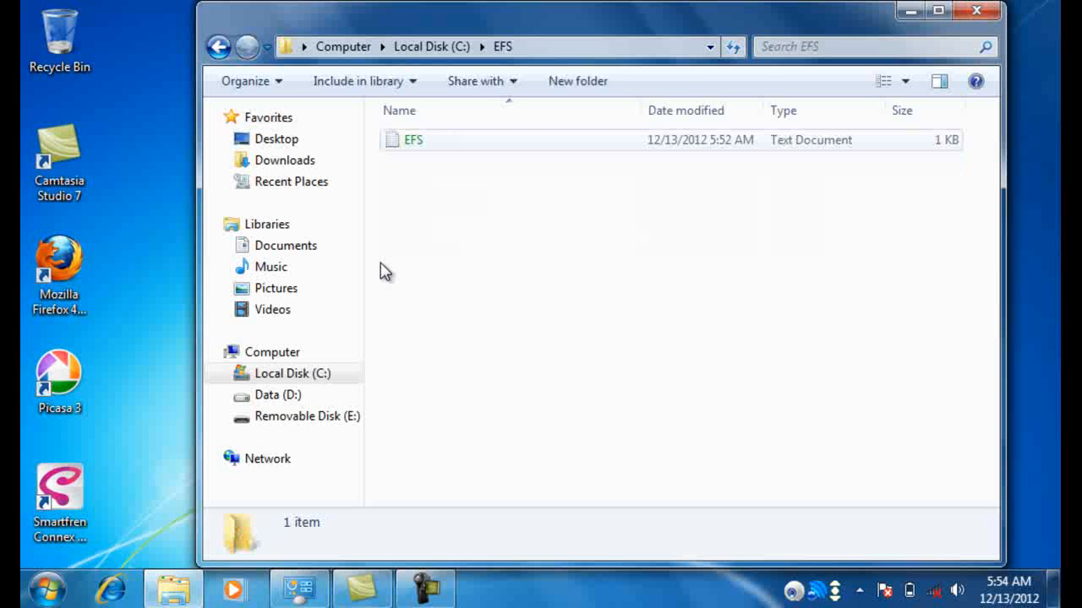
{"action": "key", "text": "Return"}
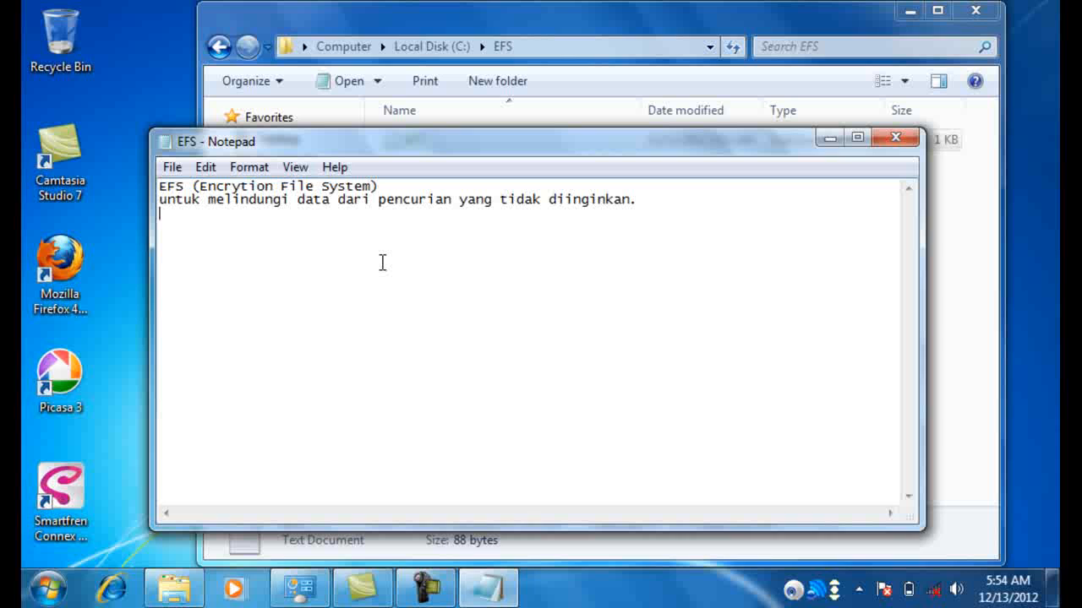
{"action": "type", "text": "ini berguna jika "}
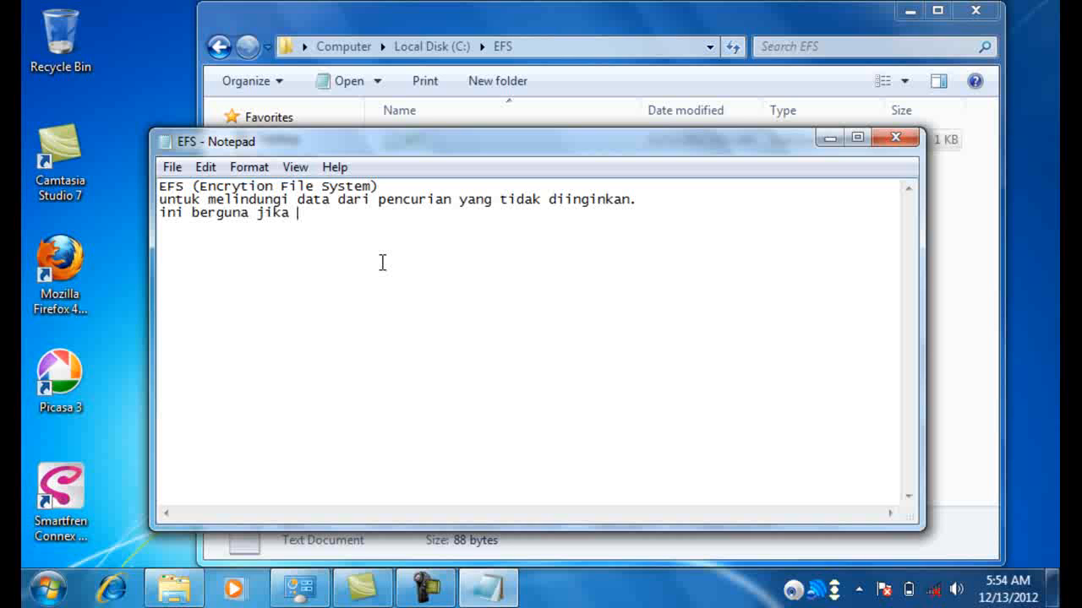
{"action": "type", "text": "komp"}
{"action": "key", "text": "BackSpace"}
{"action": "key", "text": "BackSpace"}
{"action": "key", "text": "BackSpace"}
{"action": "key", "text": "BackSpace"}
{"action": "key", "text": "BackSpace"}
{"action": "key", "text": "BackSpace"}
{"action": "key", "text": "BackSpace"}
{"action": "key", "text": "BackSpace"}
{"action": "key", "text": "BackSpace"}
{"action": "key", "text": "BackSpace"}
{"action": "key", "text": "BackSpace"}
{"action": "key", "text": "BackSpace"}
{"action": "key", "text": "BackSpace"}
{"action": "key", "text": "BackSpace"}
{"action": "key", "text": "BackSpace"}
{"action": "key", "text": "BackSpace"}
{"action": "type", "text": "ias"}
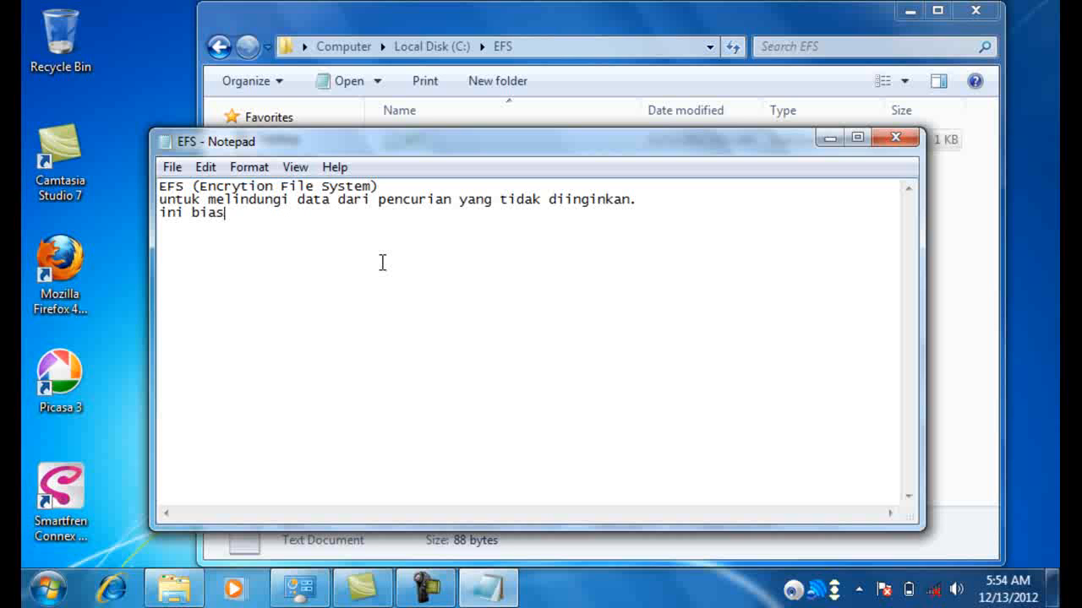
{"action": "type", "text": "anya lebih ber"}
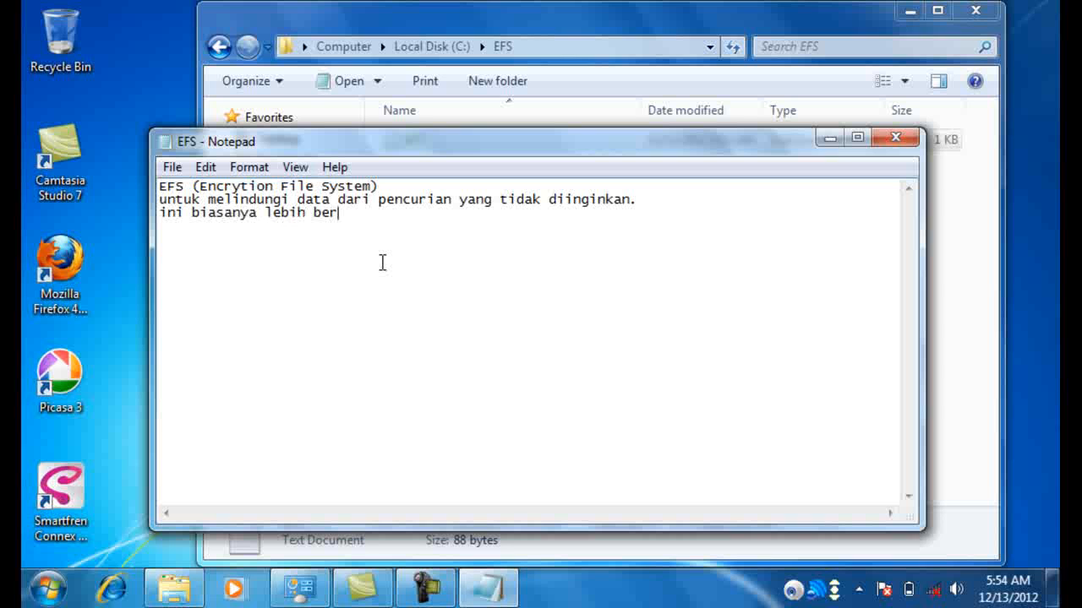
{"action": "type", "text": "guna jika pada ko"}
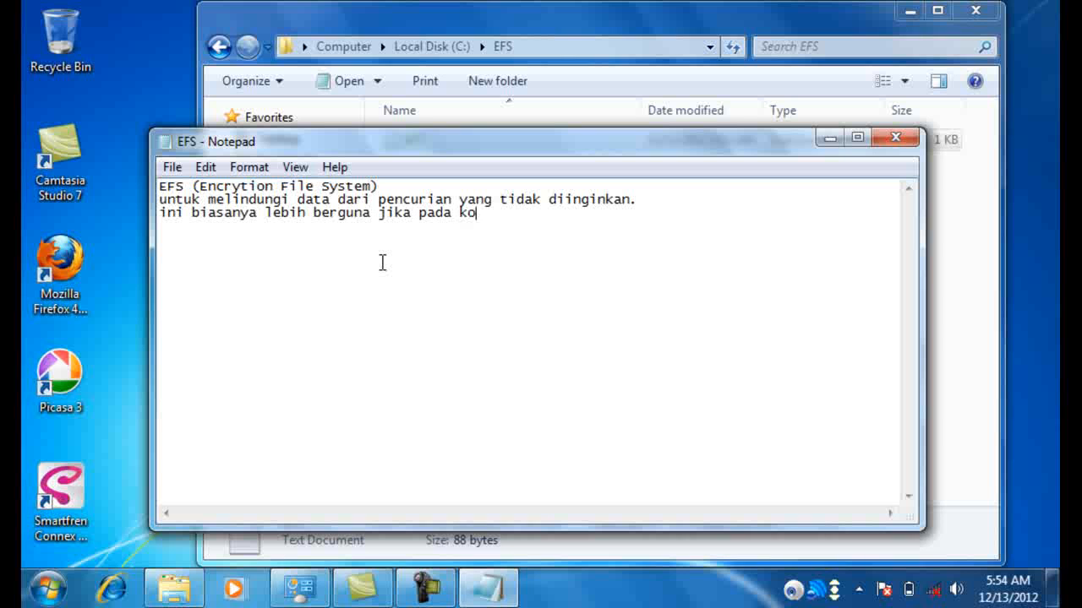
{"action": "type", "text": "mputer yang muk"}
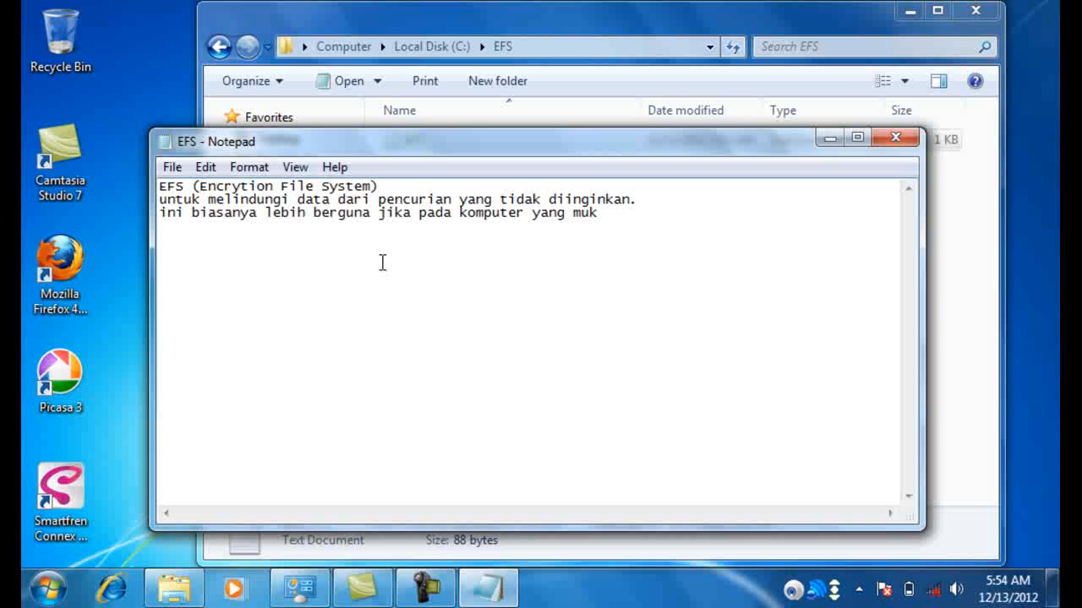
{"action": "key", "text": "BackSpace"}
{"action": "type", "text": "lti user."}
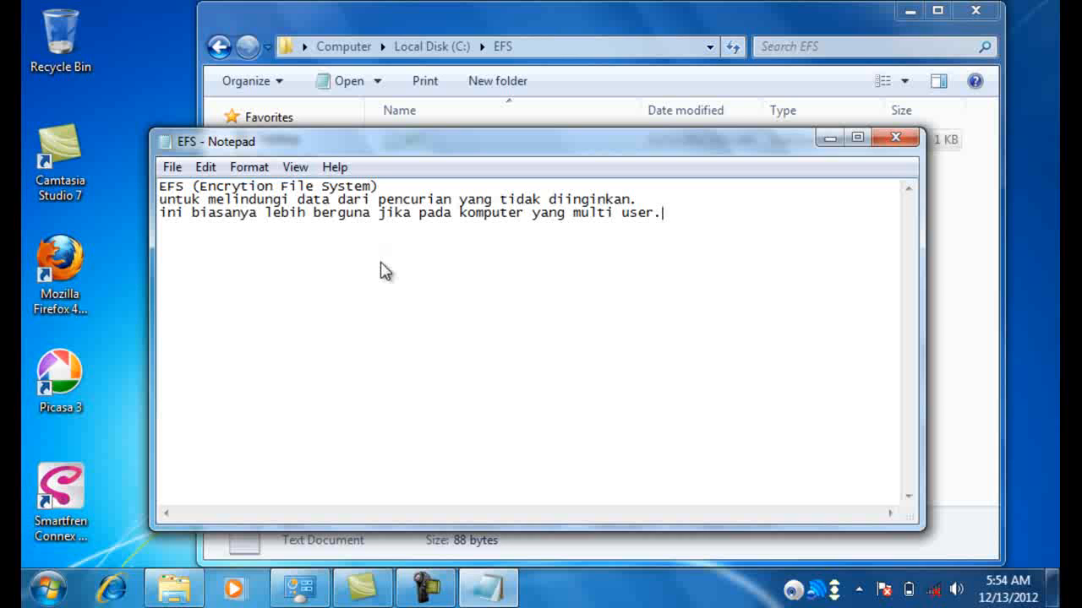
Step: Save the edited EFS text file and close Notepad
{"action": "key", "text": "alt"}
{"action": "key", "text": "Down"}
{"action": "key", "text": "Down"}
{"action": "key", "text": "Down"}
{"action": "key", "text": "Down"}
{"action": "key", "text": "Up"}
{"action": "key", "text": "Return"}
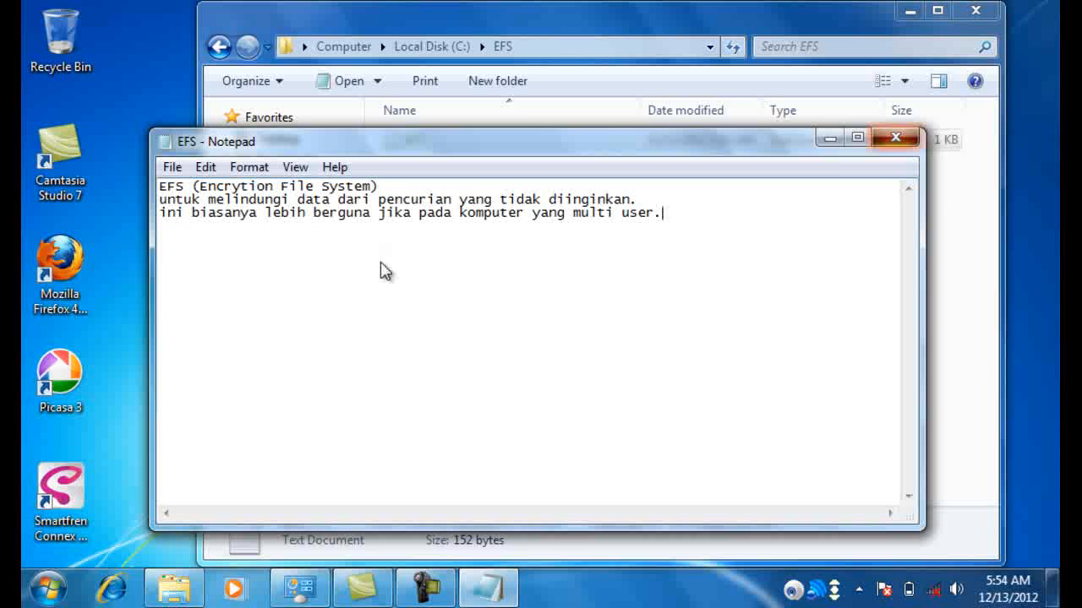
{"action": "key", "text": "alt+F4"}
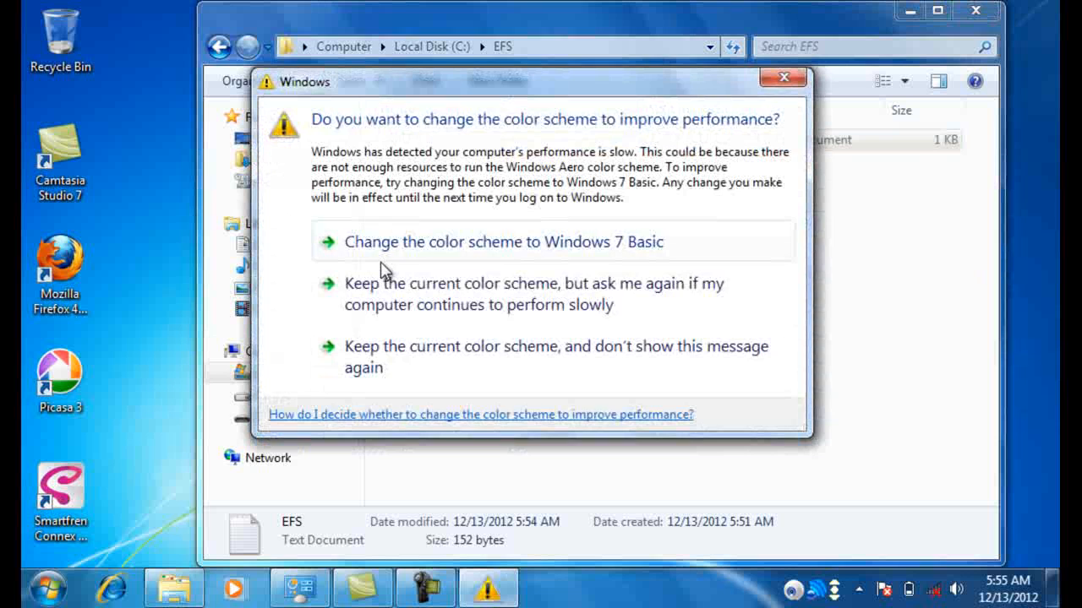
Step: Dismiss the colour-scheme warning, go back to Local Disk (C:) and close Explorer
{"action": "left_click", "coordinate": [381, 264]}
{"action": "key", "text": "BackSpace"}
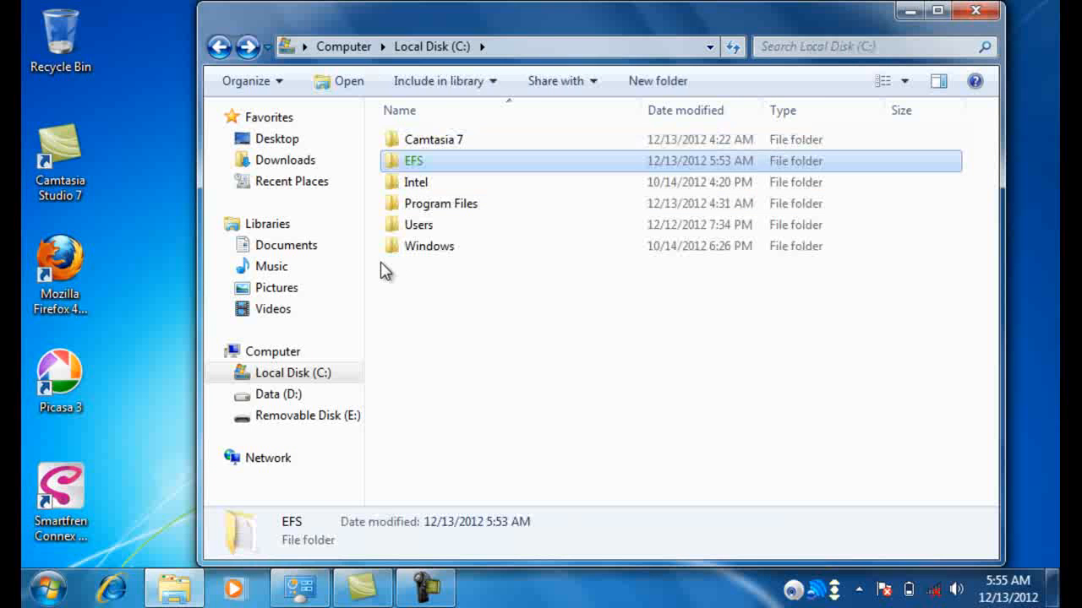
{"action": "key", "text": "alt+F4"}
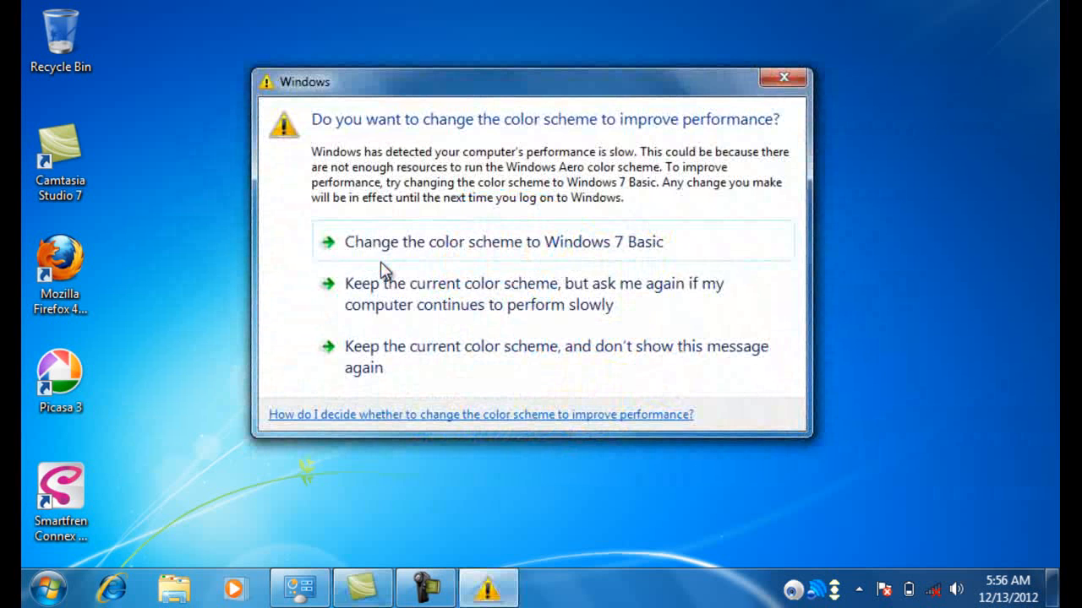
Step: Dismiss the colour-scheme performance warning with Esc
{"action": "key", "text": "Escape"}
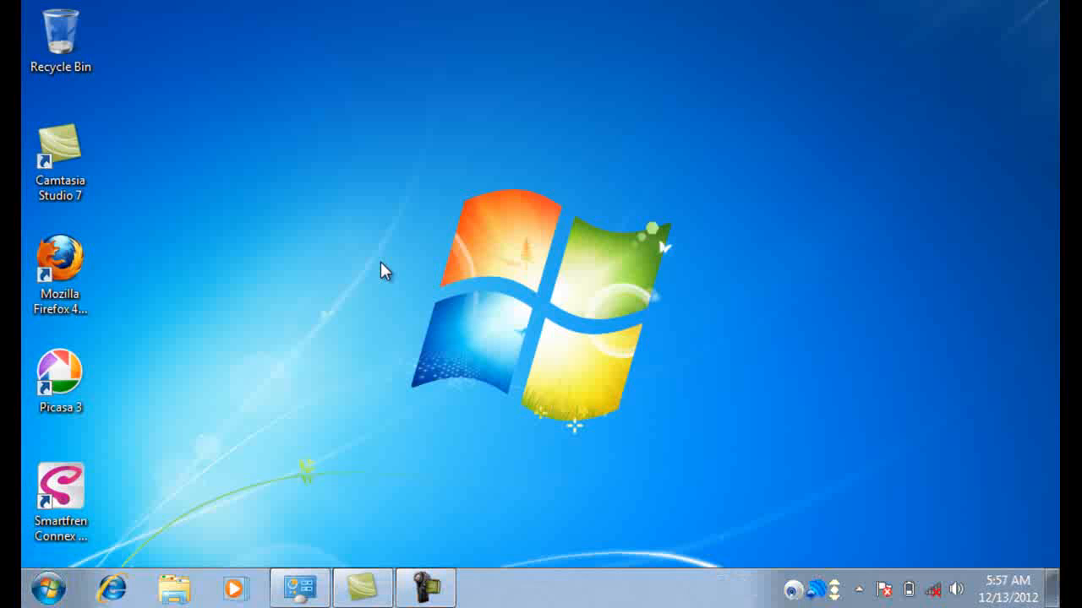
Step: Search the Start menu for 'manage enc' and launch Manage file encryption certificates
{"action": "key", "text": "super"}
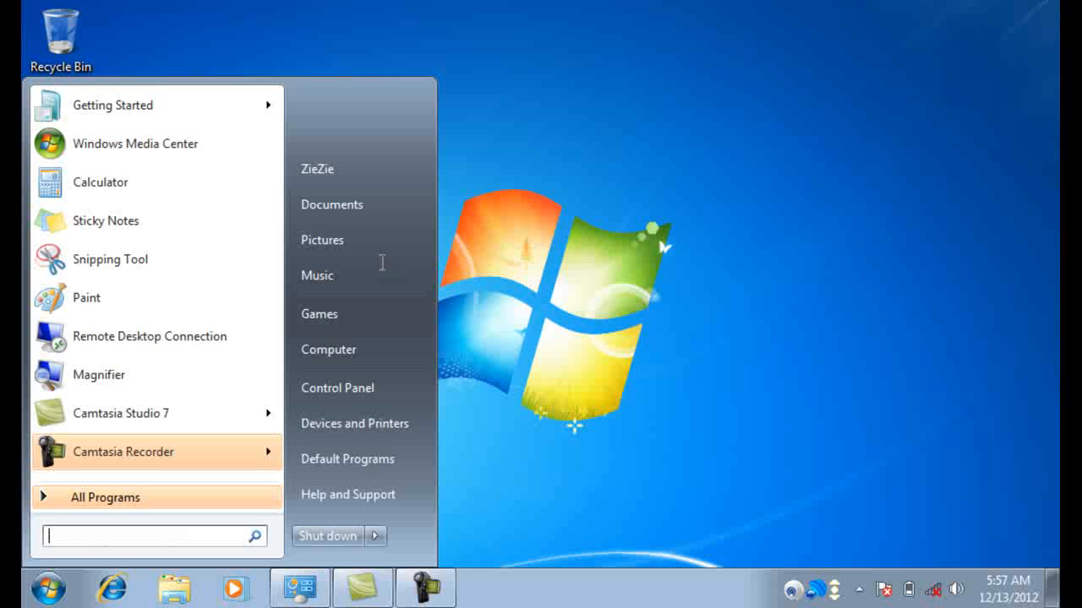
{"action": "type", "text": "manage"}
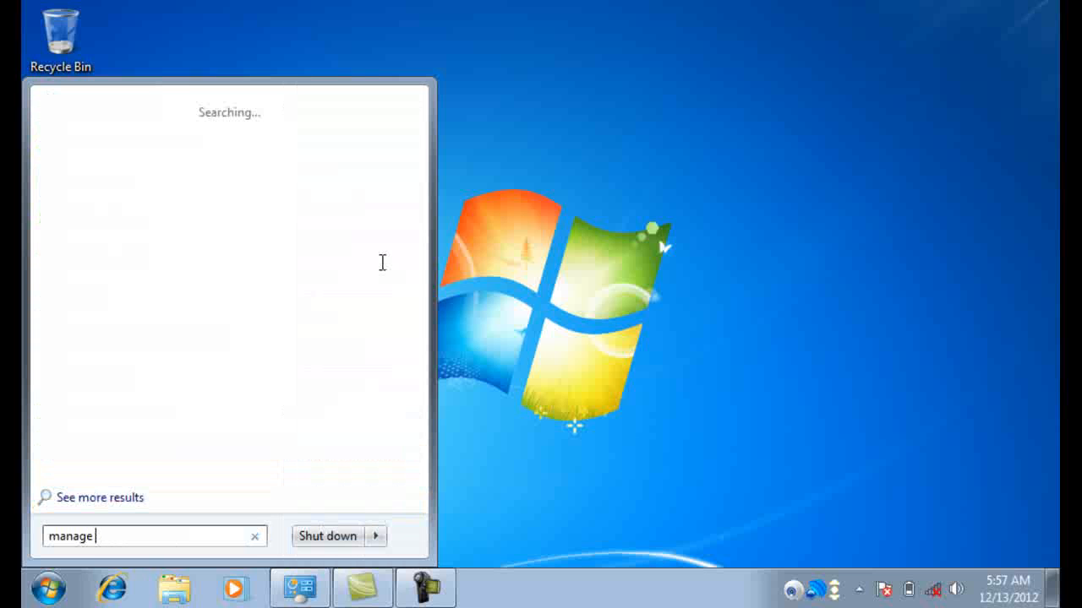
{"action": "type", "text": " enc"}
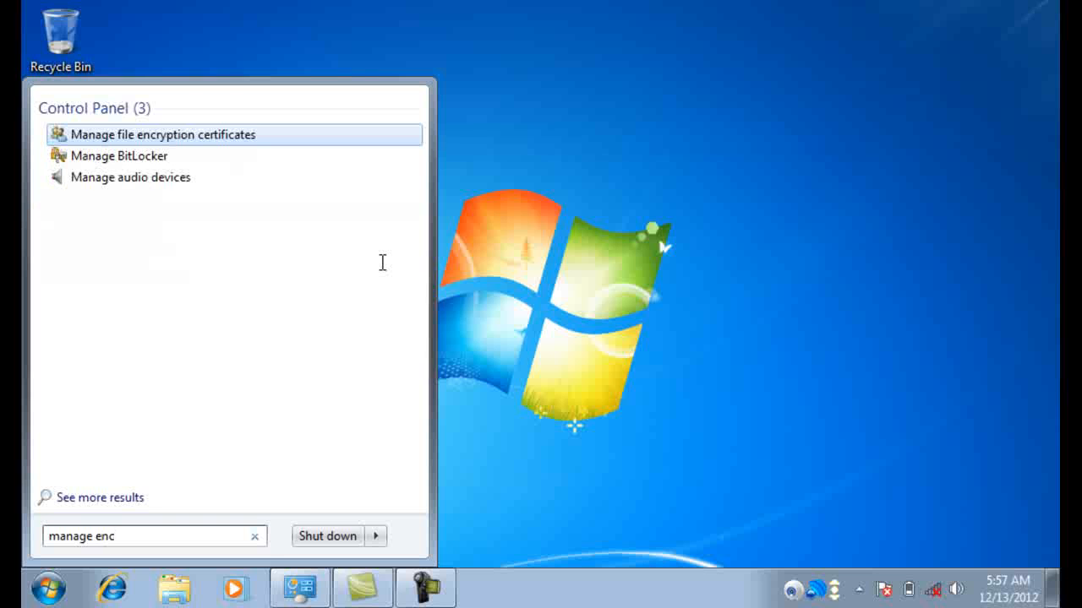
{"action": "key", "text": "Up"}
{"action": "key", "text": "Up"}
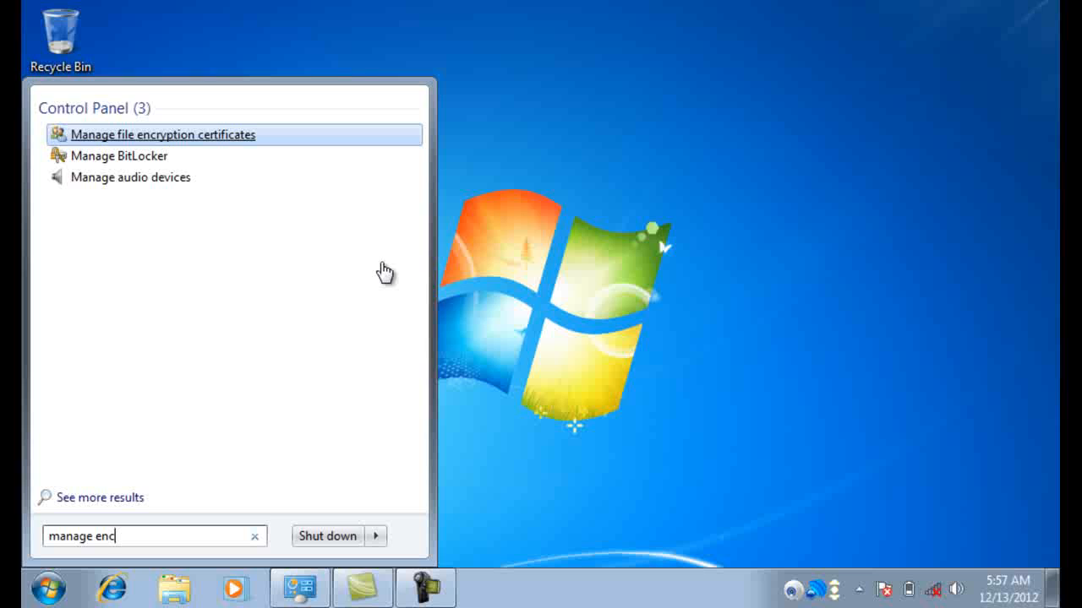
{"action": "key", "text": "Return"}
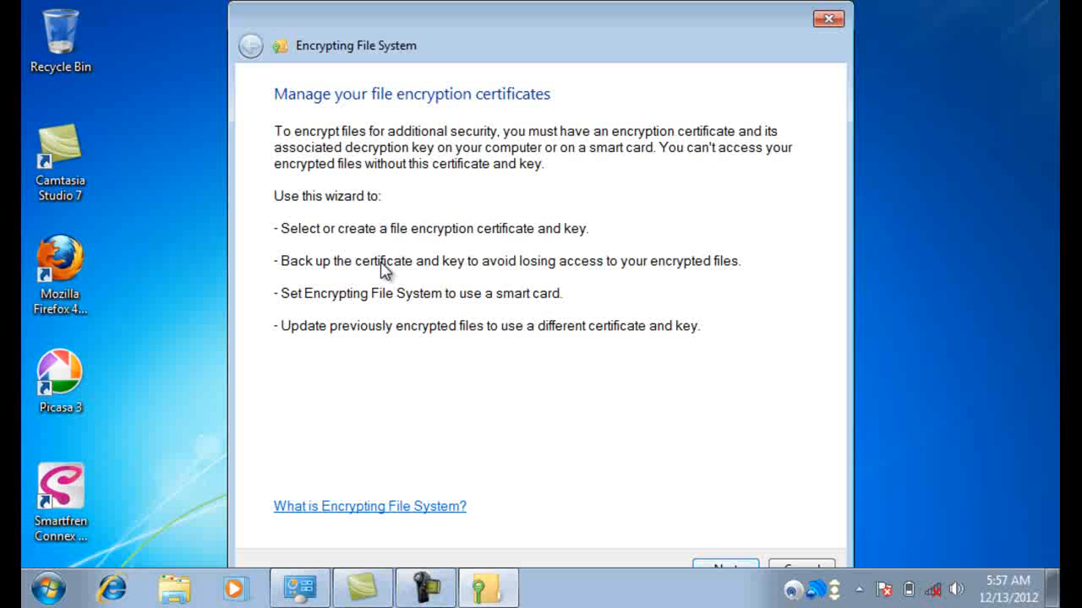
Step: Select the existing encryption certificate expiring 11/19/2112 and continue to the backup page
{"action": "key", "text": "Return"}
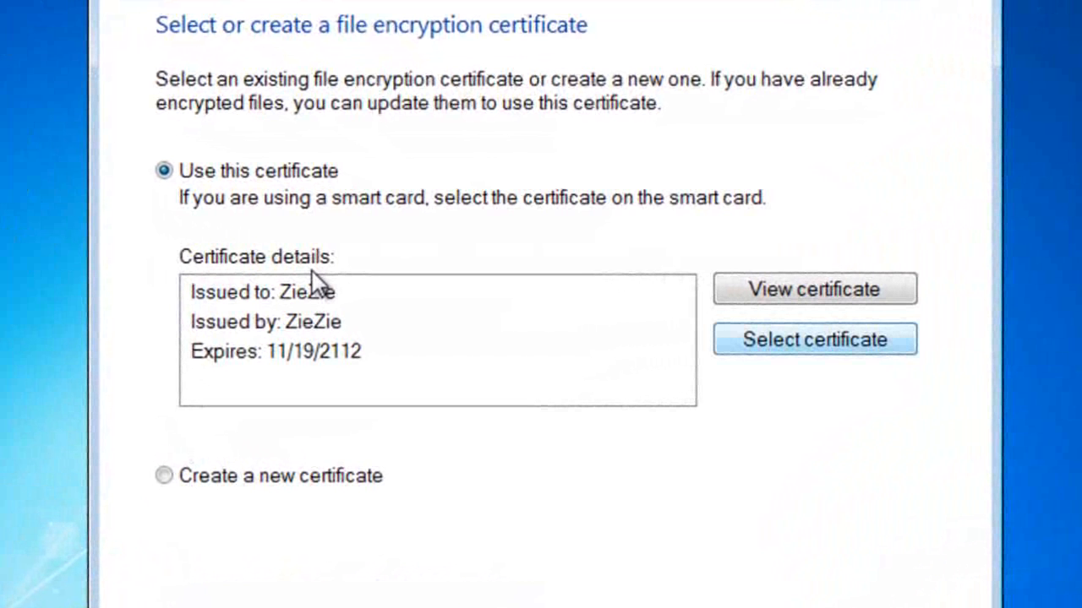
{"action": "key", "text": "Return"}
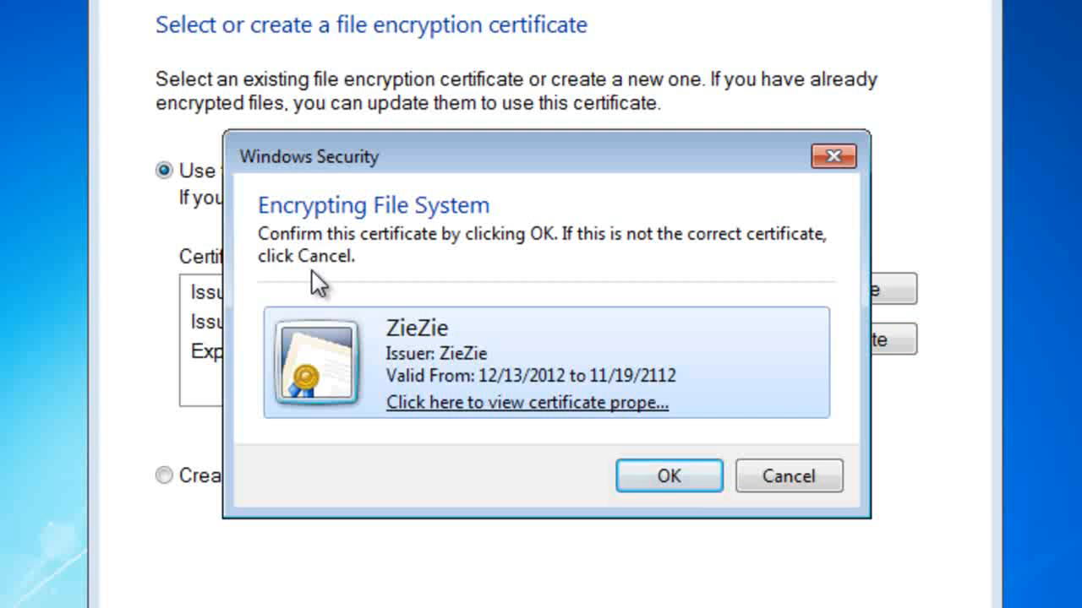
{"action": "key", "text": "Return"}
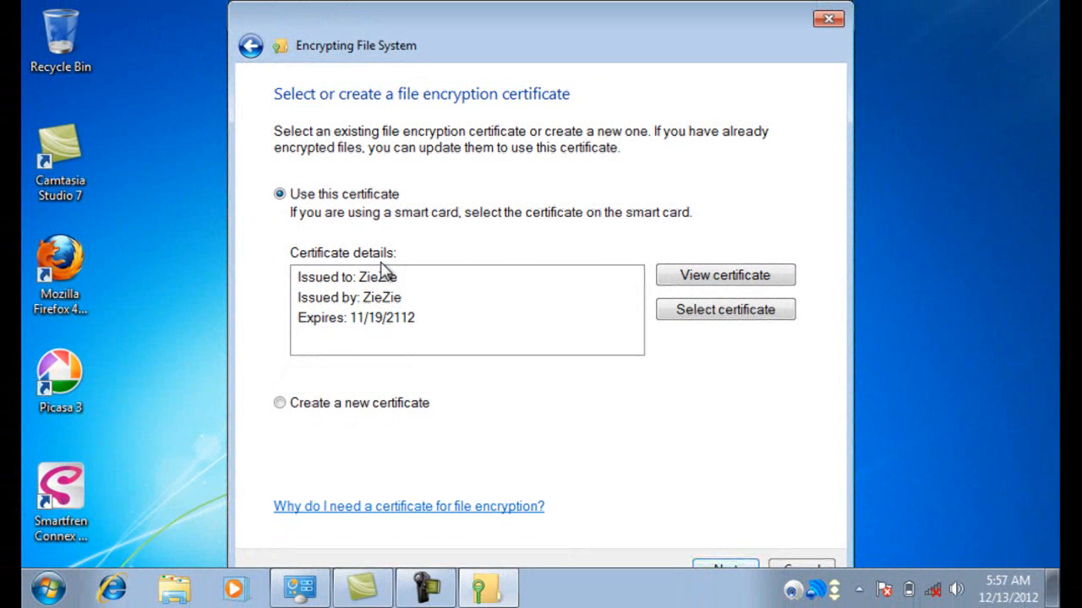
{"action": "key", "text": "Return"}
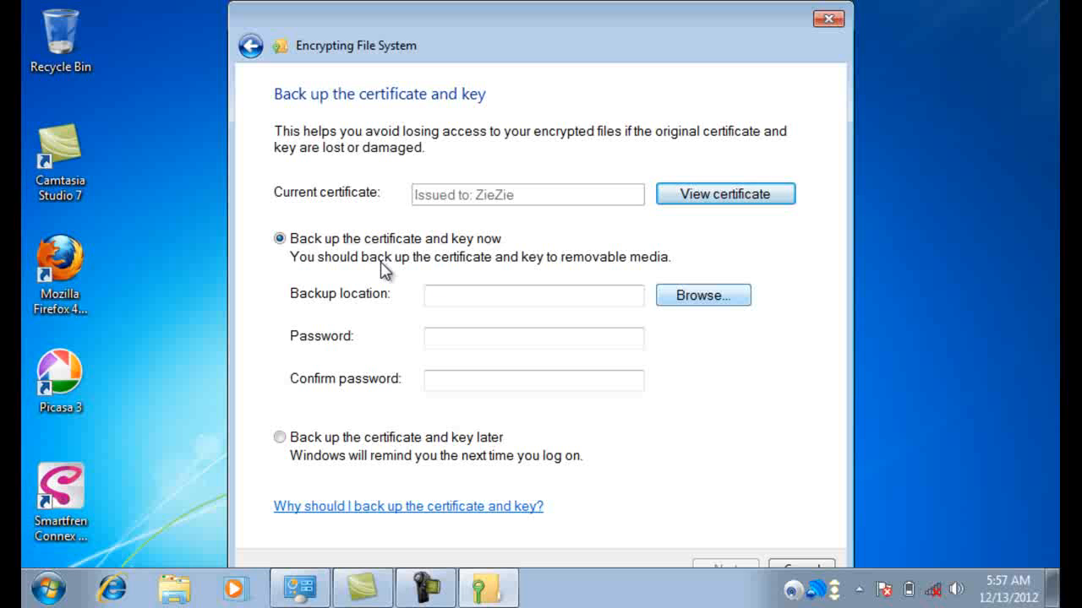
Step: Browse for the backup location and open the sertifikat folder on Removable Disk (E:)
{"action": "key", "text": "Tab"}
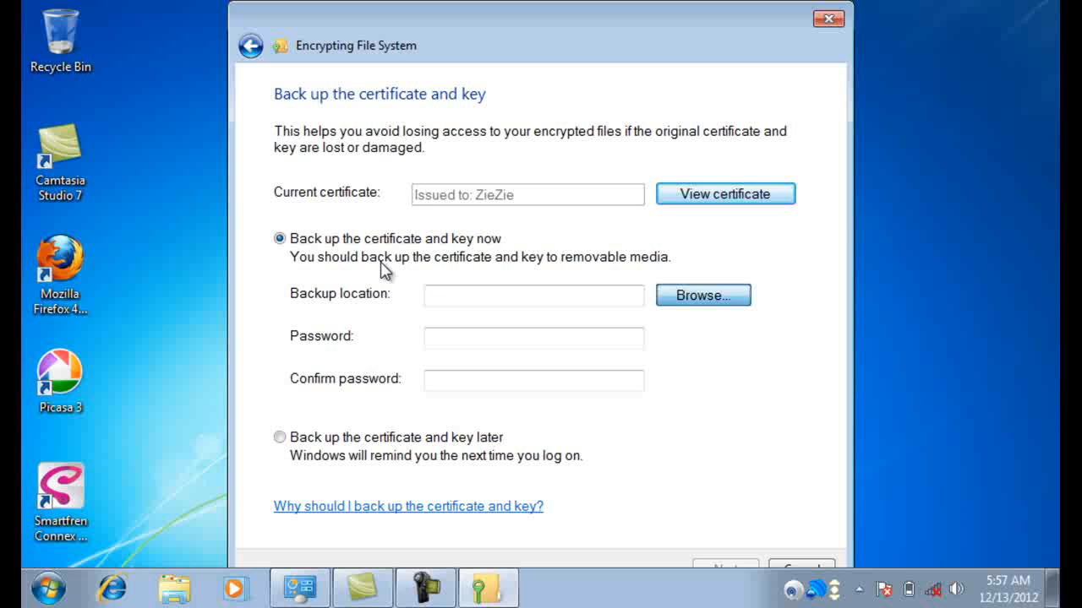
{"action": "key", "text": "Return"}
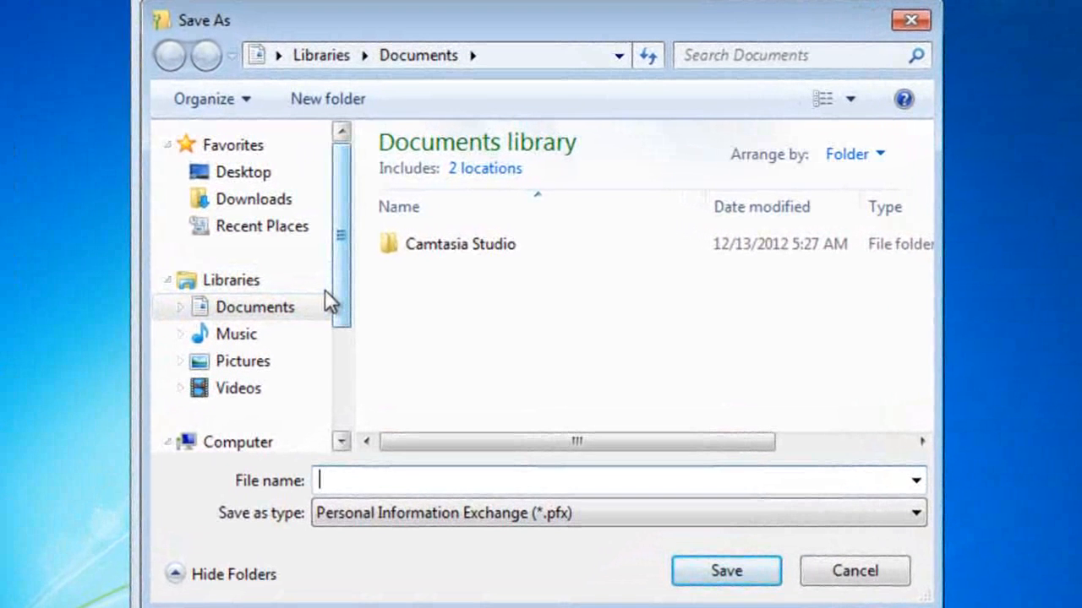
{"action": "scroll", "coordinate": [355, 288], "scroll_direction": "down", "scroll_amount": 3}
{"action": "scroll", "coordinate": [329, 300], "scroll_direction": "down", "scroll_amount": 3}
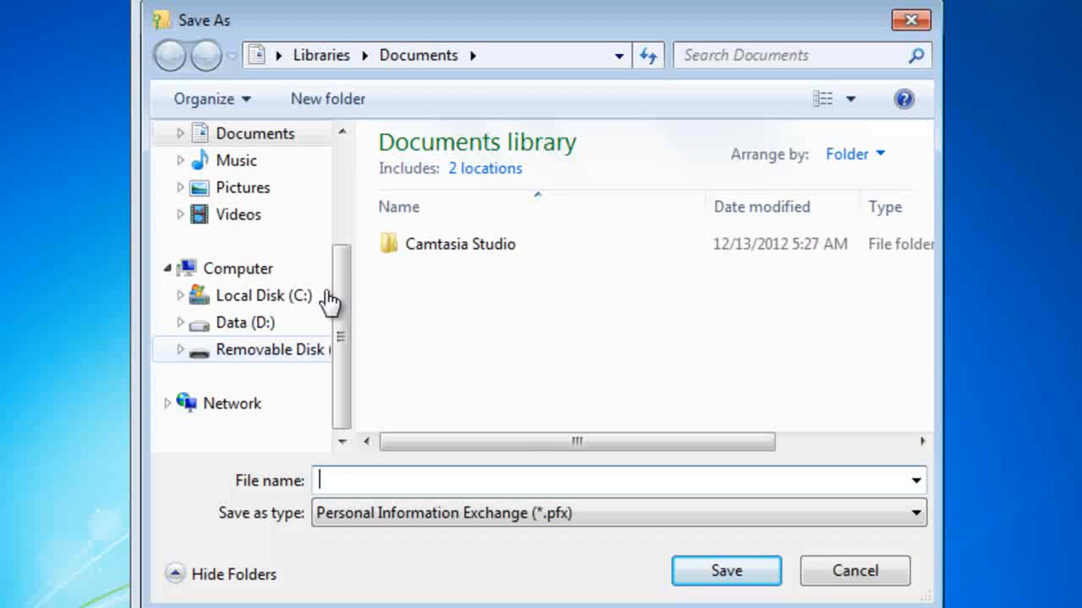
{"action": "left_click", "coordinate": [261, 349]}
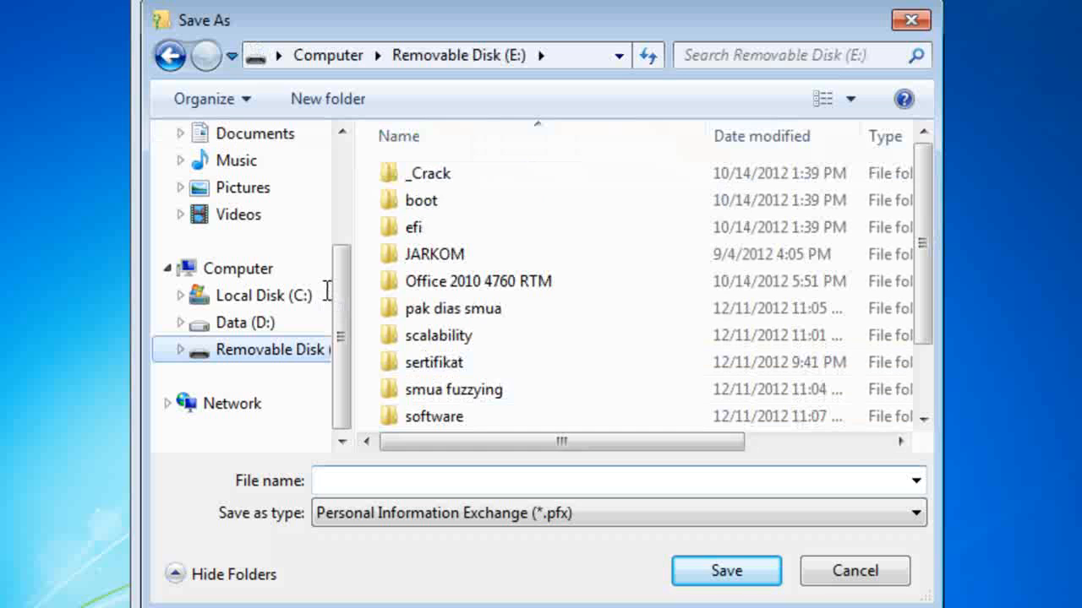
{"action": "key", "text": "Tab"}
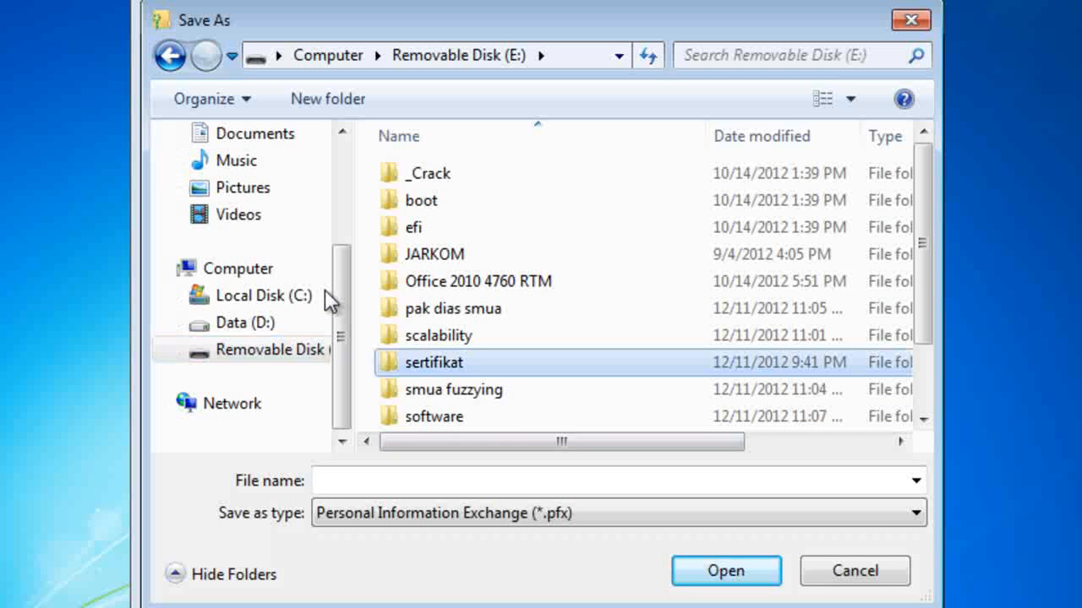
{"action": "key", "text": "Return"}
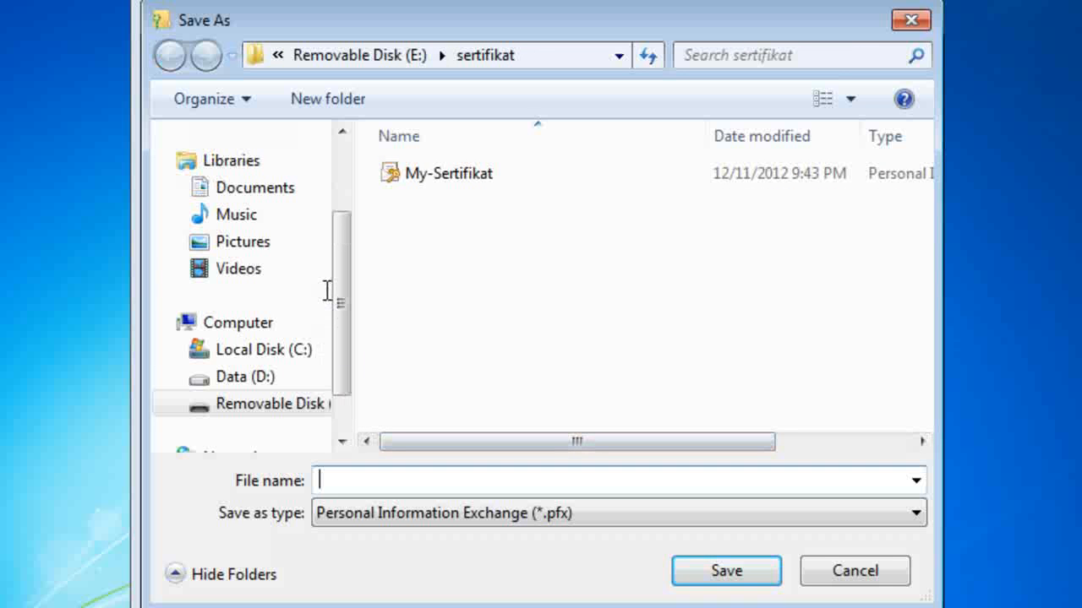
Step: Name the backup file sertifikatku and save it as a .pfx
{"action": "type", "text": "sertifik"}
{"action": "key", "text": "ctrl+a"}
{"action": "key", "text": "BackSpace"}
{"action": "type", "text": "sertifikat"}
{"action": "type", "text": "ku"}
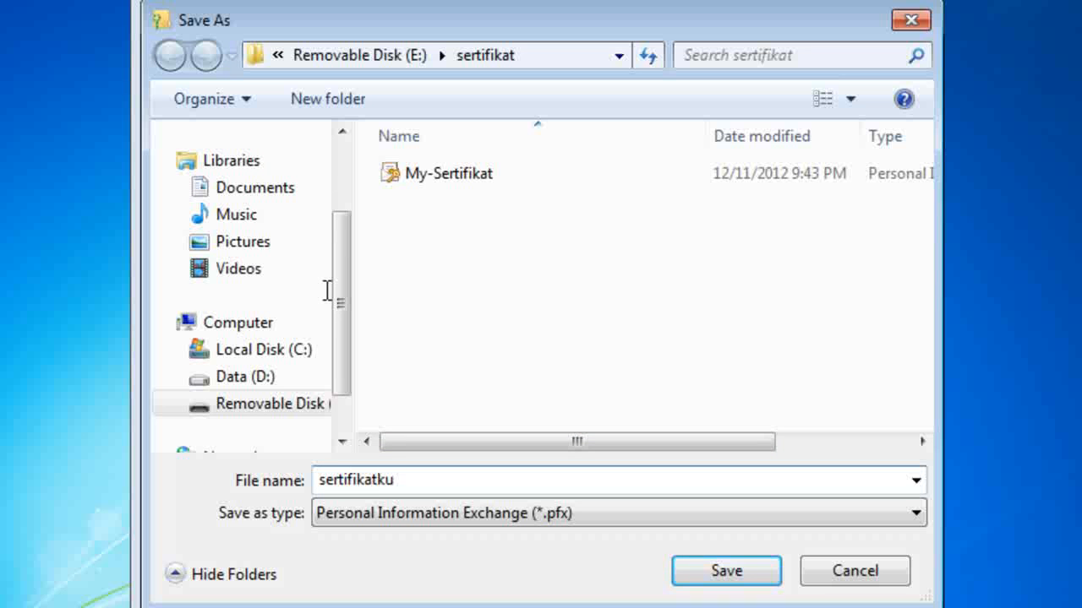
{"action": "key", "text": "Return"}
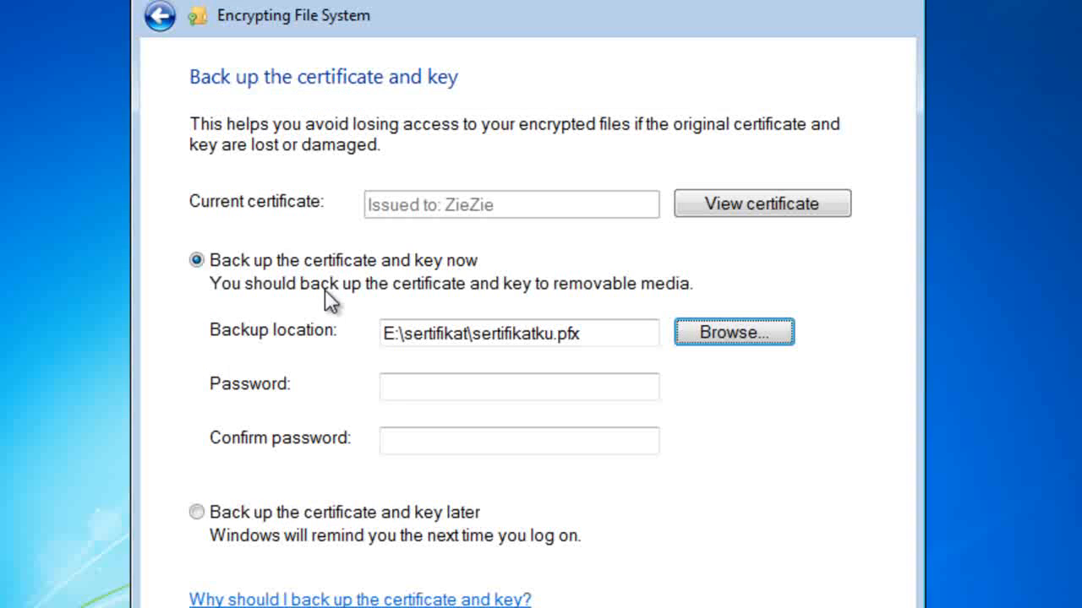
Step: Enter and confirm the backup password, then continue to the update-encrypted-files page
{"action": "key", "text": "Tab"}
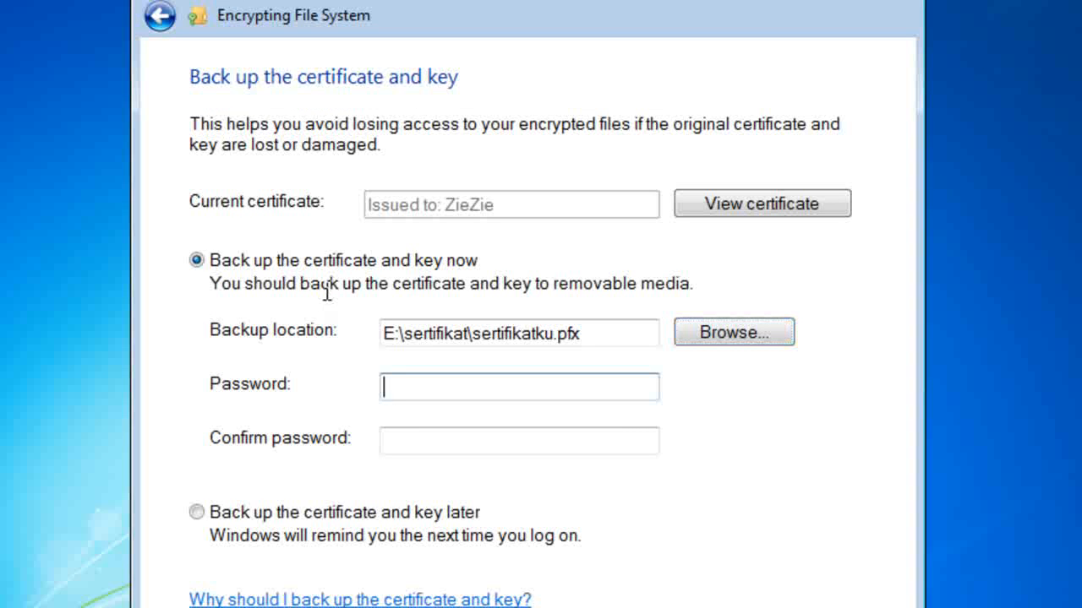
{"action": "type", "text": "123"}
{"action": "key", "text": "Tab"}
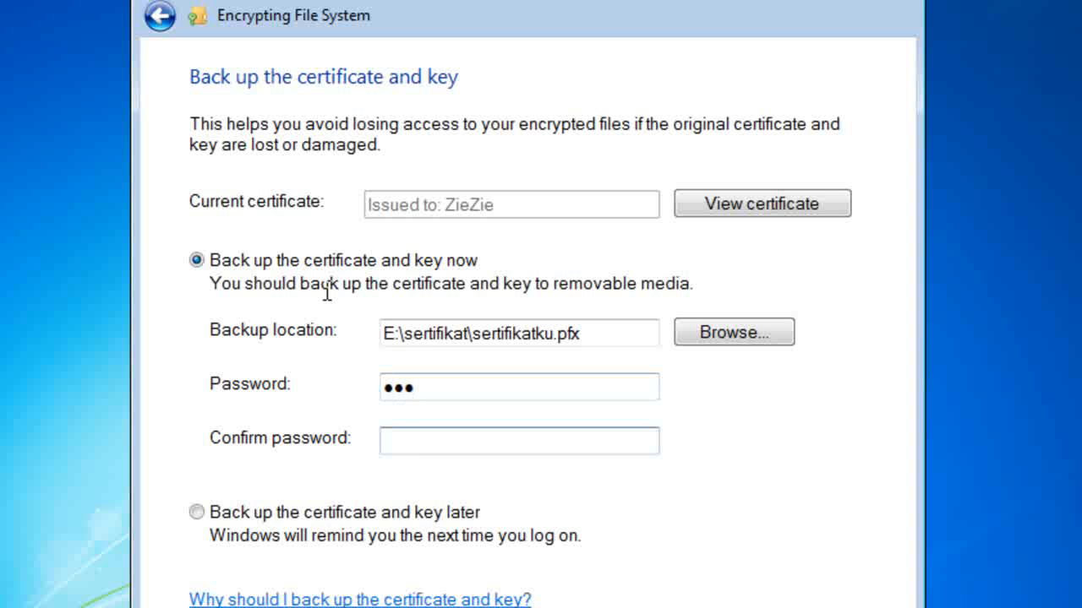
{"action": "type", "text": "123"}
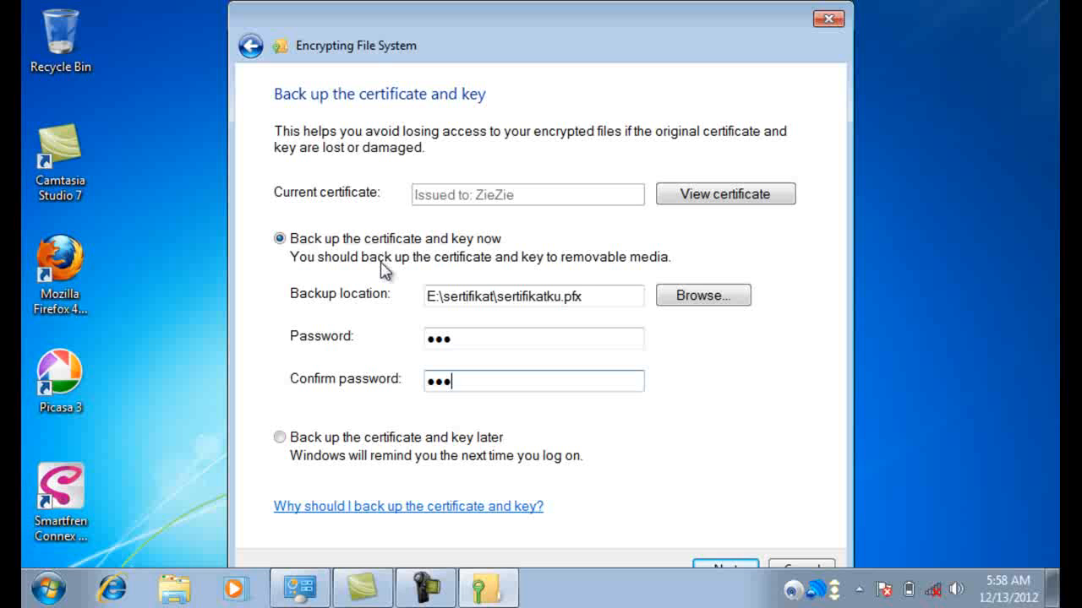
{"action": "key", "text": "Return"}
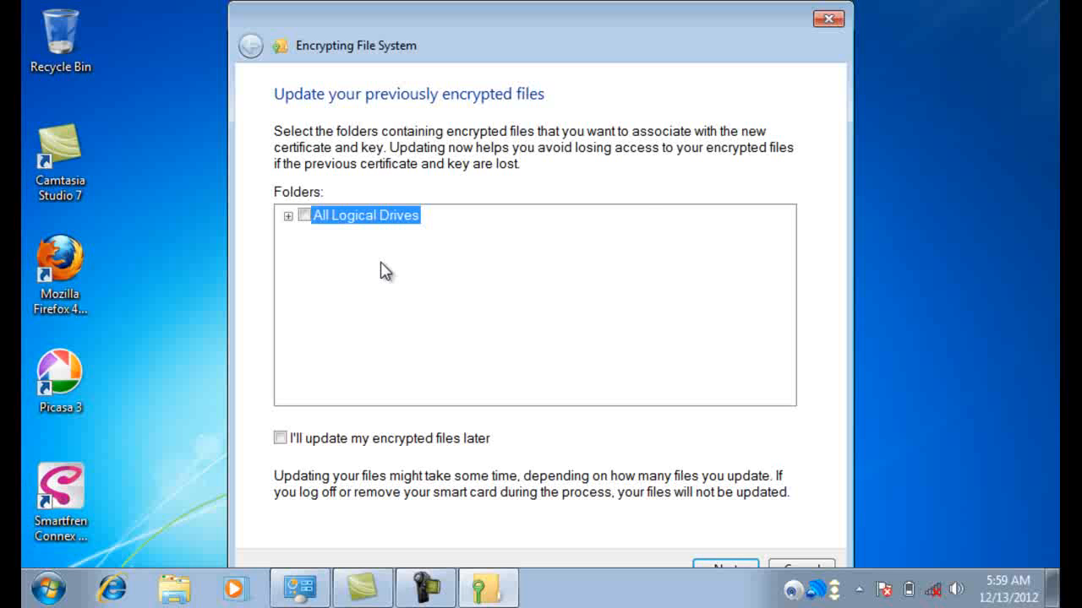
Step: Skip updating encrypted files, view the backed-up certificate, then close the wizard
{"action": "key", "text": "Return"}
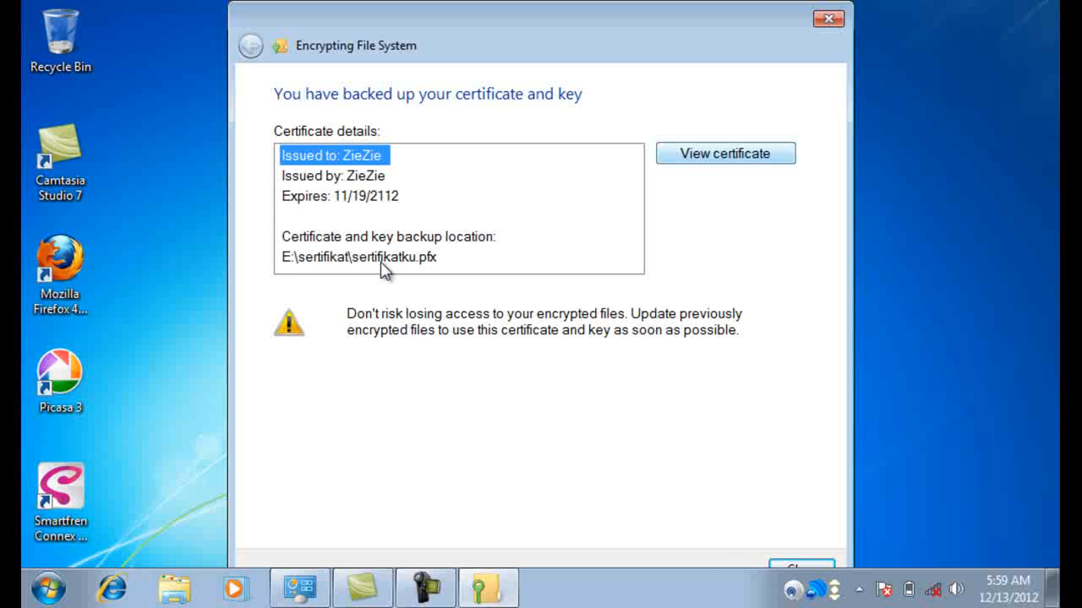
{"action": "key", "text": "Tab"}
{"action": "key", "text": "Return"}
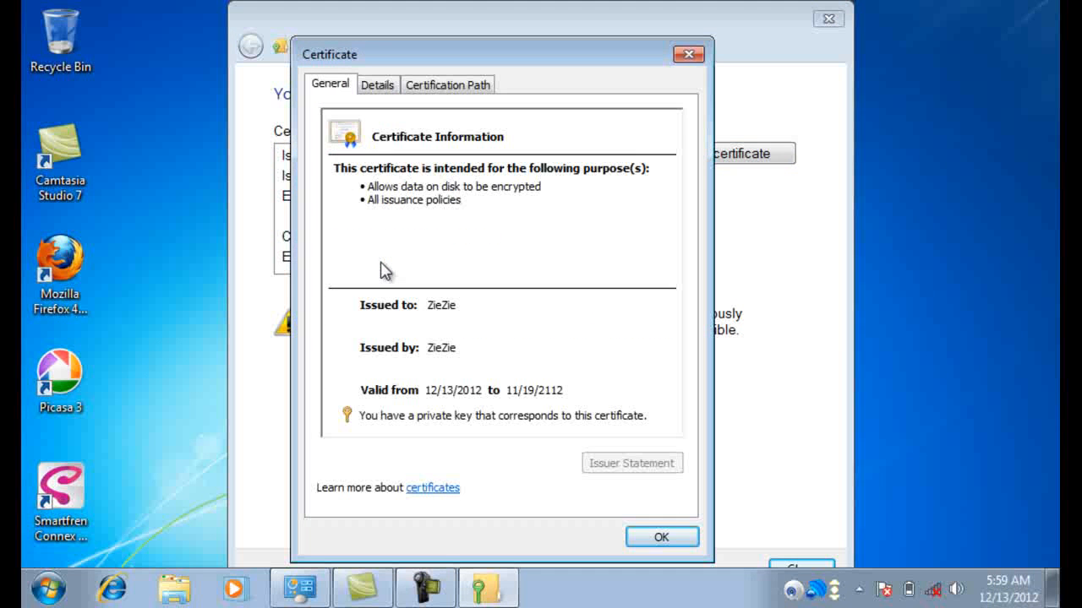
{"action": "key", "text": "Return"}
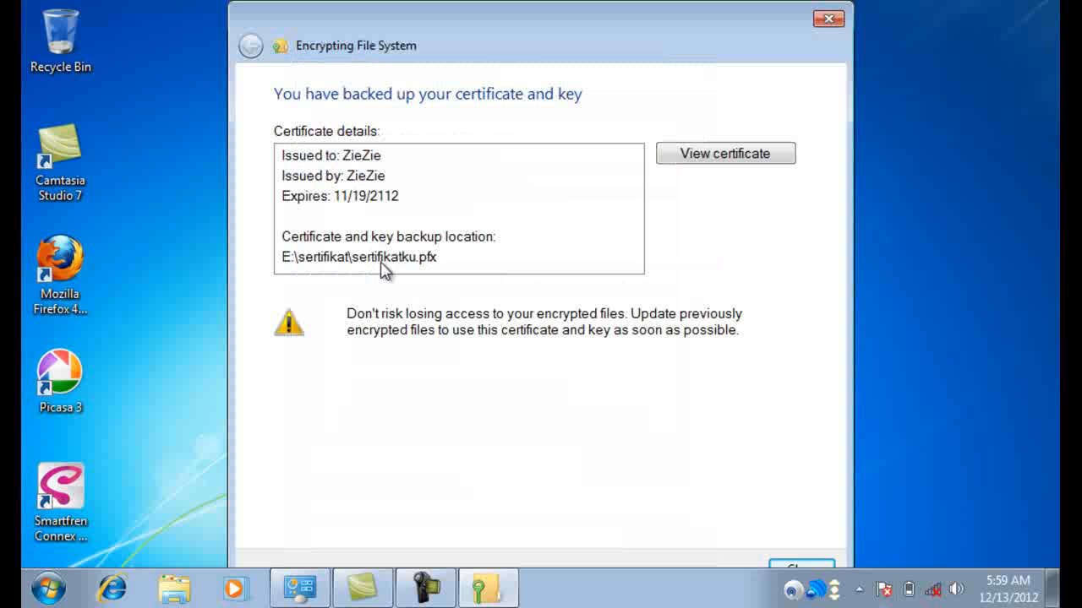
{"action": "key", "text": "Return"}
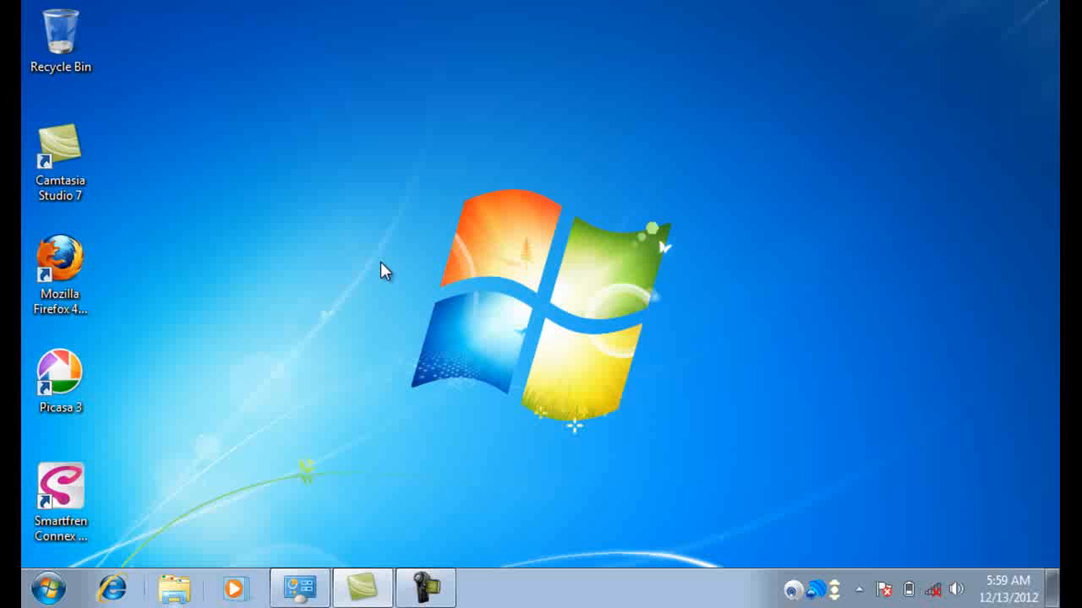
Step: Open sertifikatku.pfx from E:\sertifikat in Explorer and step through the Certificate Import Wizard
{"action": "key", "text": "super+2"}
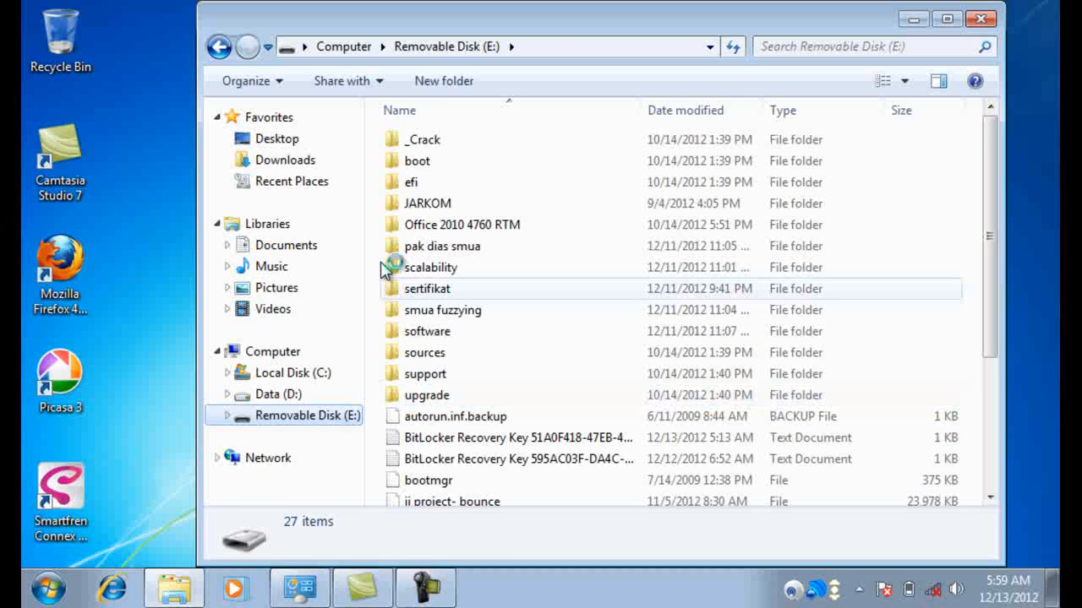
{"action": "double_click", "coordinate": [426, 289]}
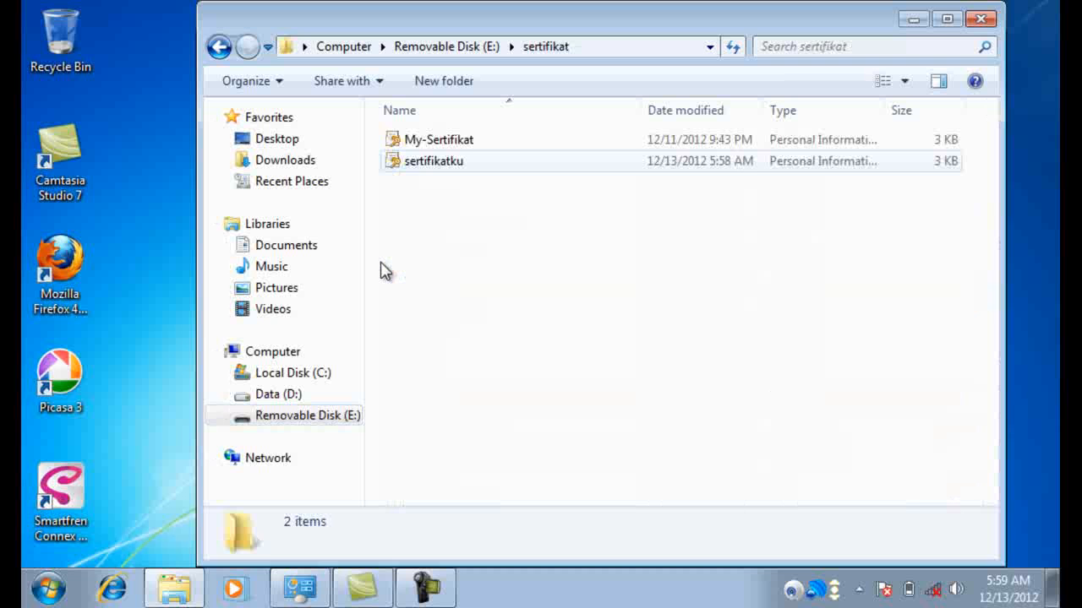
{"action": "key", "text": "Down"}
{"action": "key", "text": "Return"}
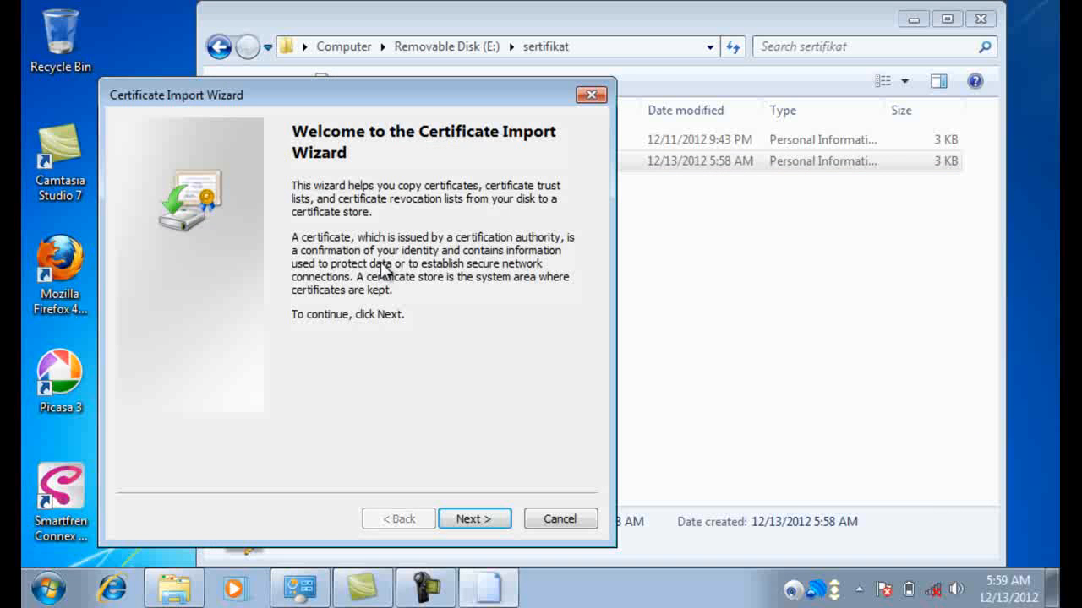
{"action": "key", "text": "Return"}
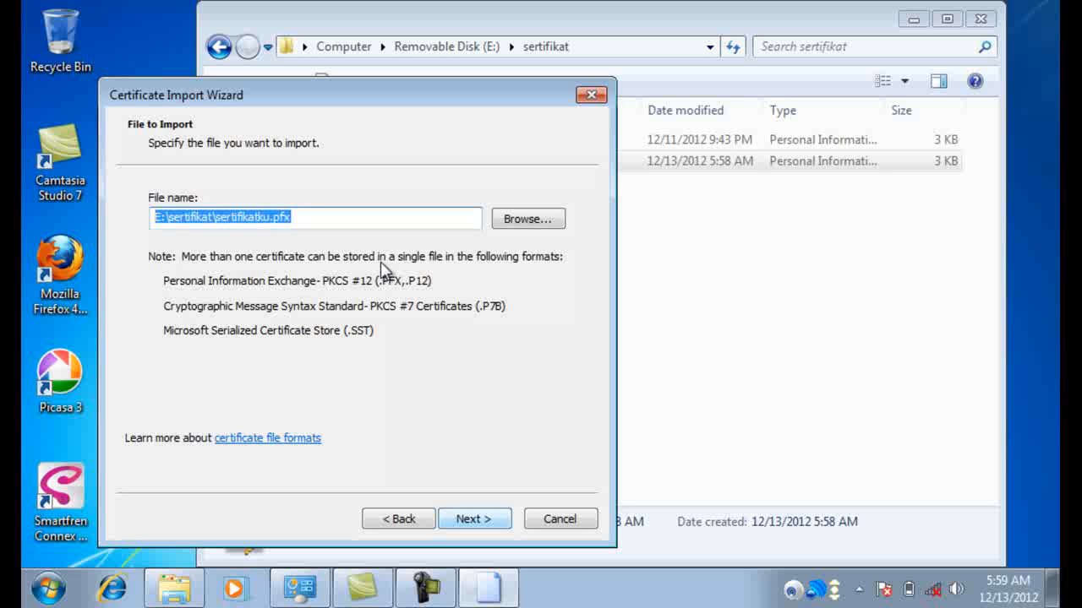
{"action": "key", "text": "Return"}
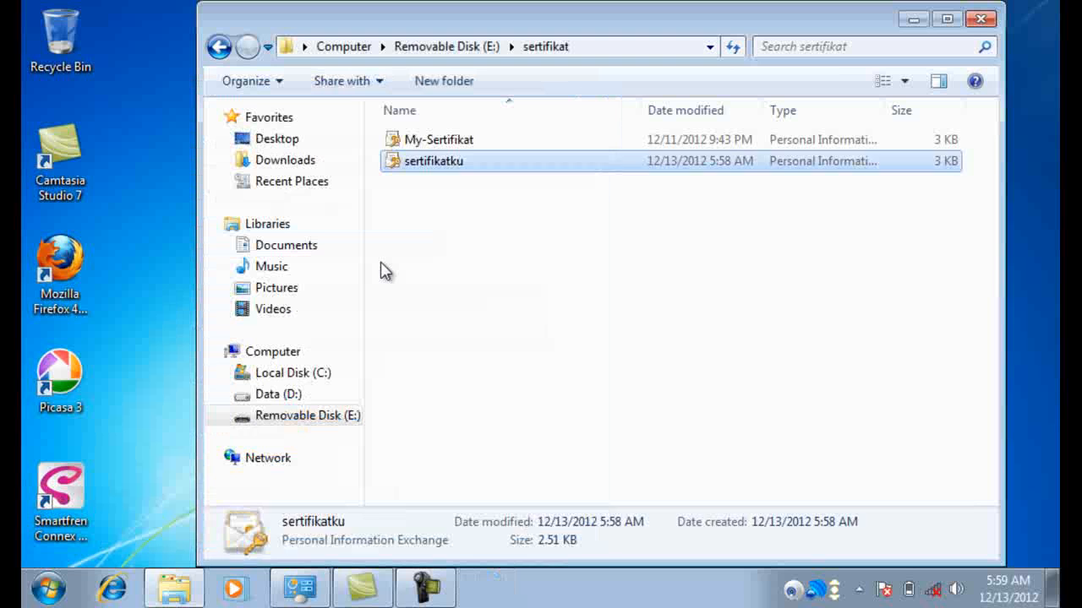
Step: Close the sertifikat window and restart the computer from the Start menu's Shut down options
{"action": "left_click", "coordinate": [385, 270]}
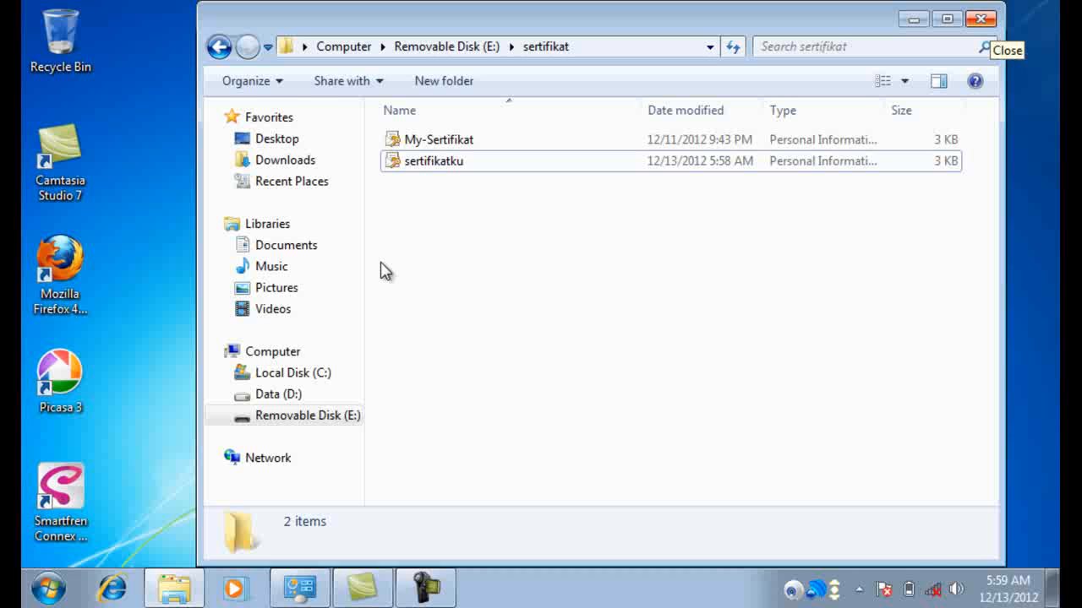
{"action": "key", "text": "alt+F4"}
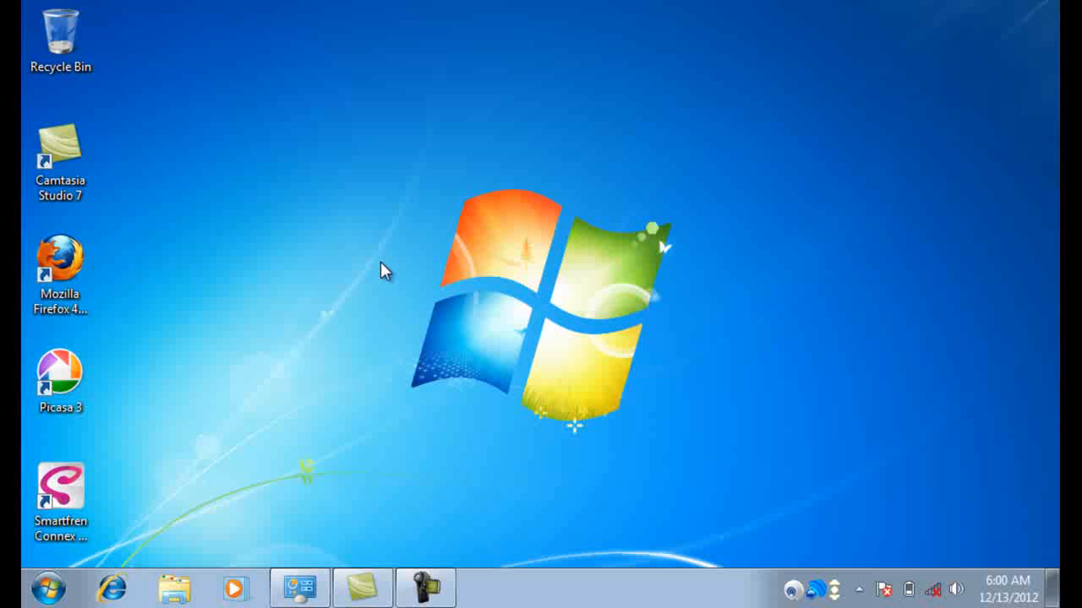
{"action": "key", "text": "super"}
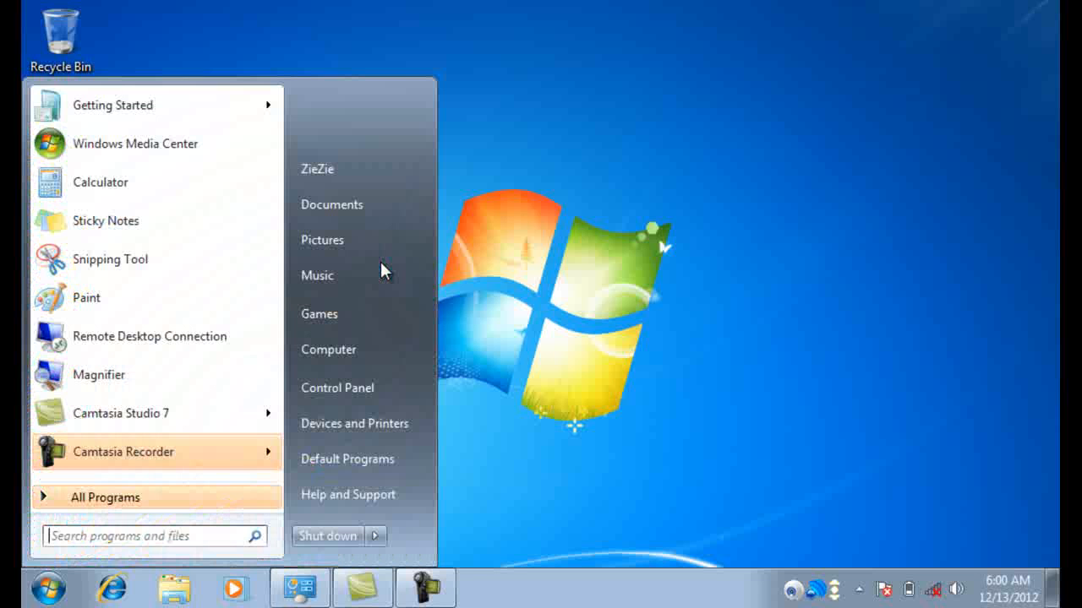
{"action": "key", "text": "Tab"}
{"action": "key", "text": "Down"}
{"action": "key", "text": "Right"}
{"action": "key", "text": "Up"}
{"action": "key", "text": "Up"}
{"action": "key", "text": "Up"}
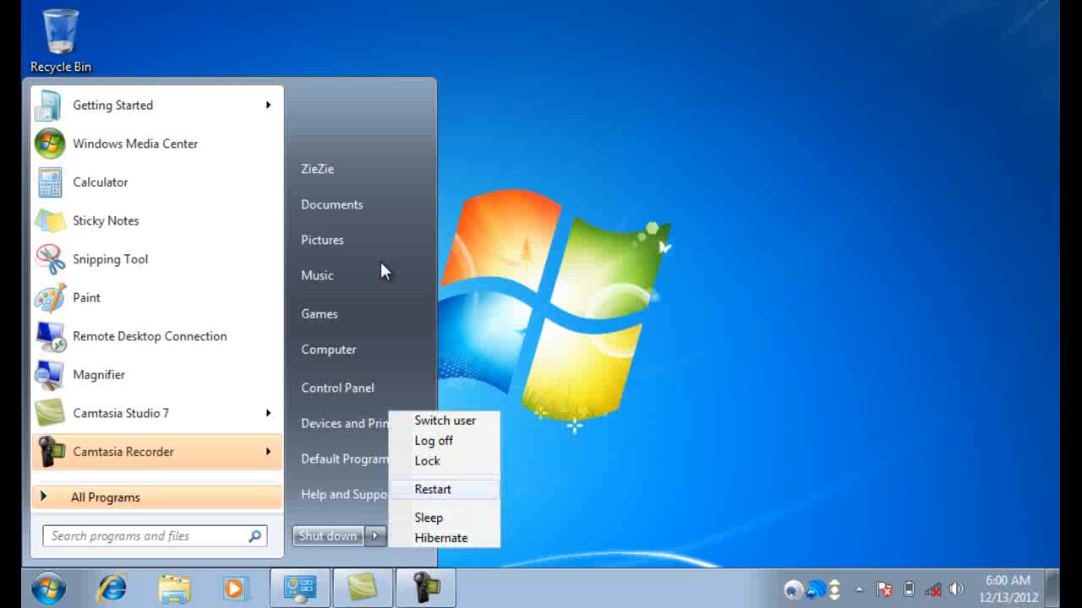
{"action": "key", "text": "Return"}
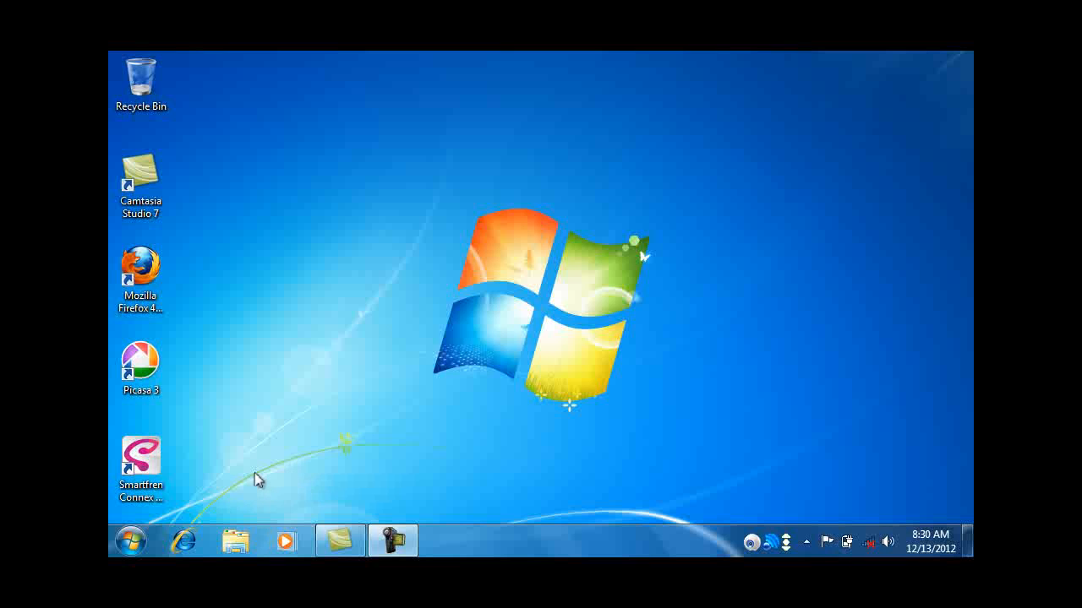
Step: Check the logged-in user's account from the Start menu, then close User Accounts
{"action": "left_click", "coordinate": [131, 545]}
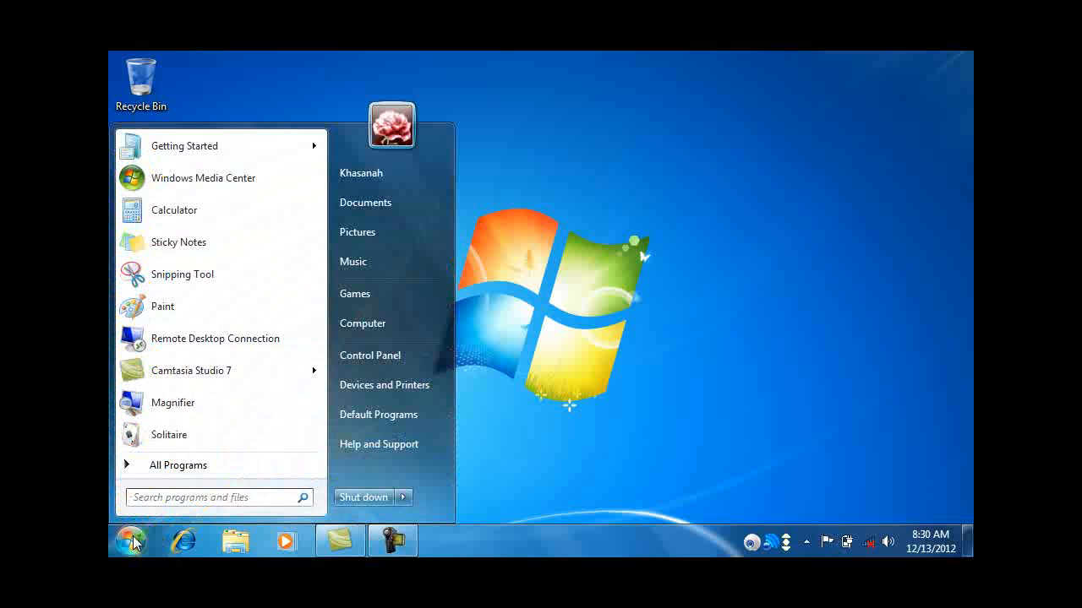
{"action": "left_click", "coordinate": [394, 125]}
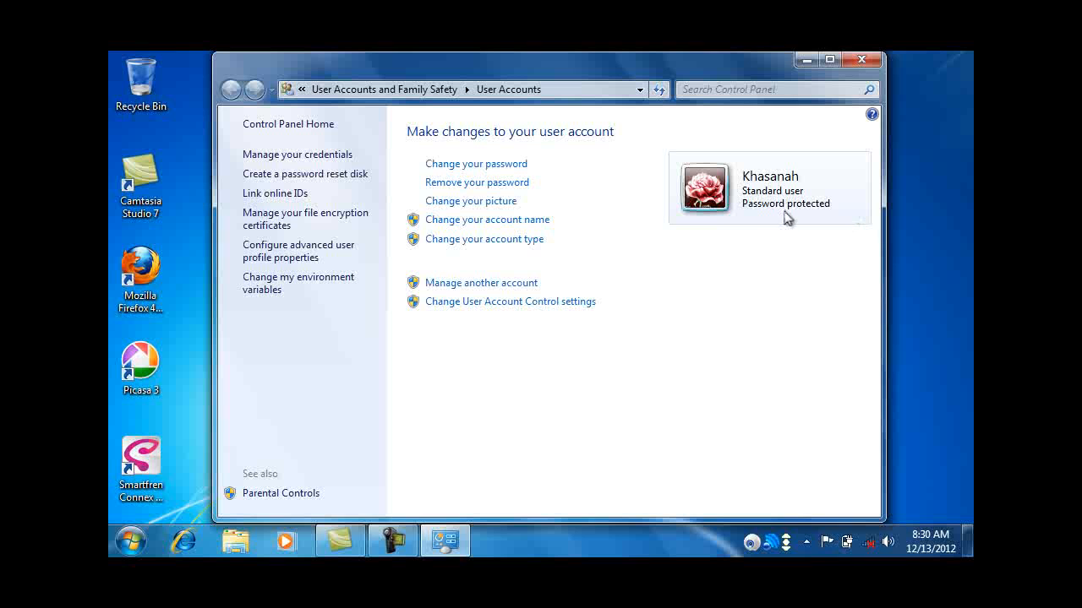
{"action": "left_click", "coordinate": [875, 58]}
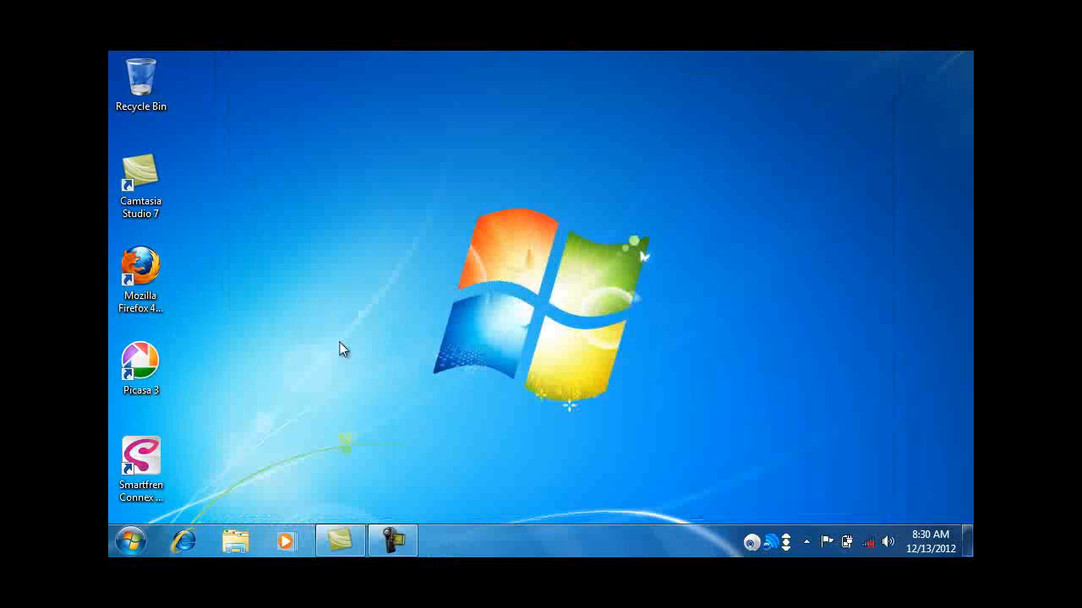
Step: Open Windows Explorer and browse to Local Disk (C:) under Computer
{"action": "left_click", "coordinate": [236, 545]}
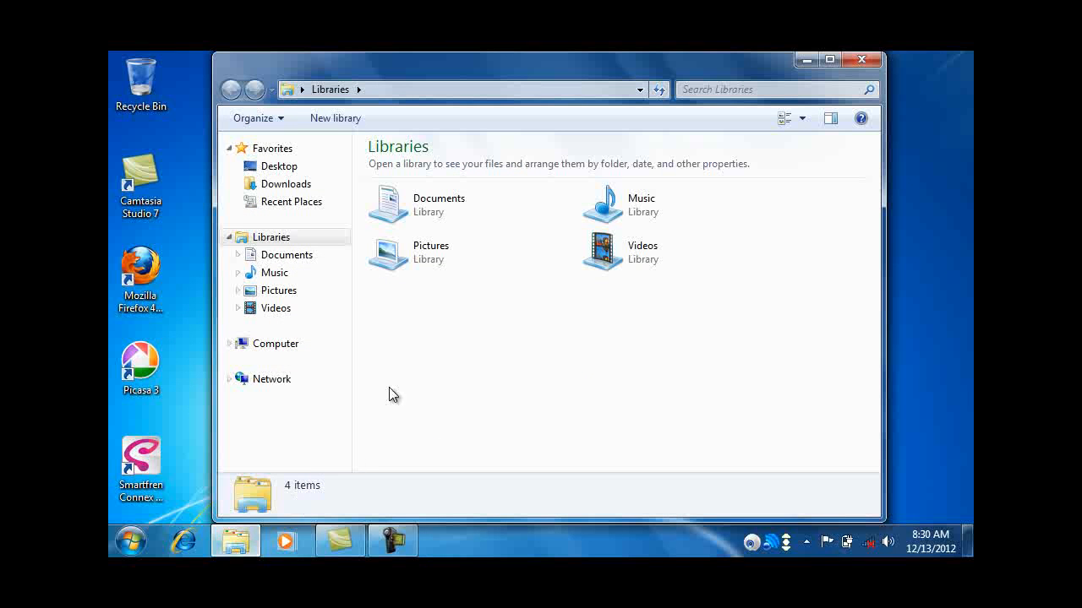
{"action": "left_click", "coordinate": [228, 344]}
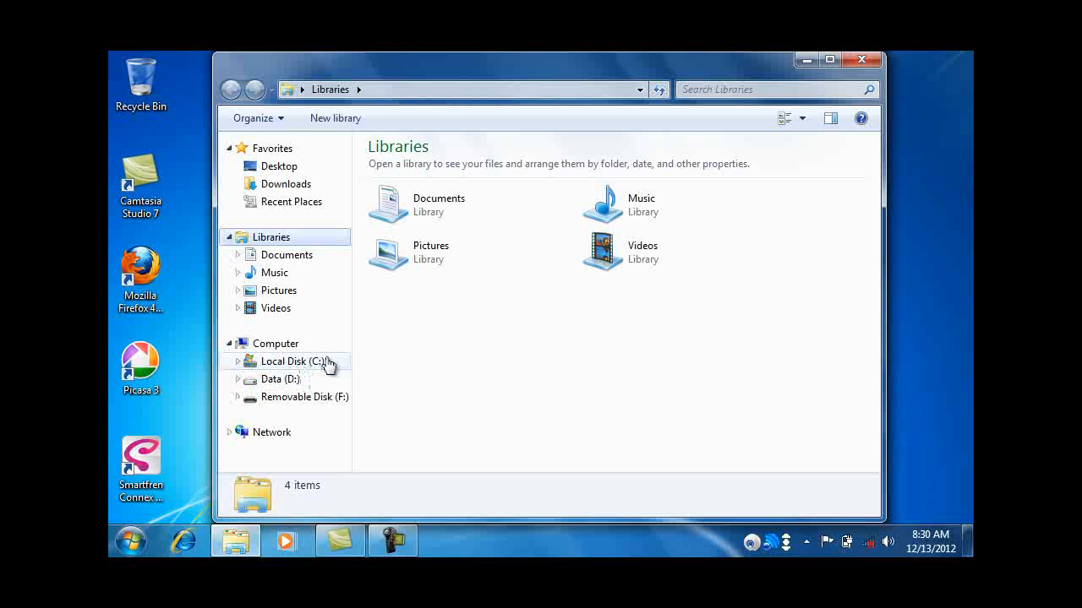
{"action": "left_click", "coordinate": [326, 363]}
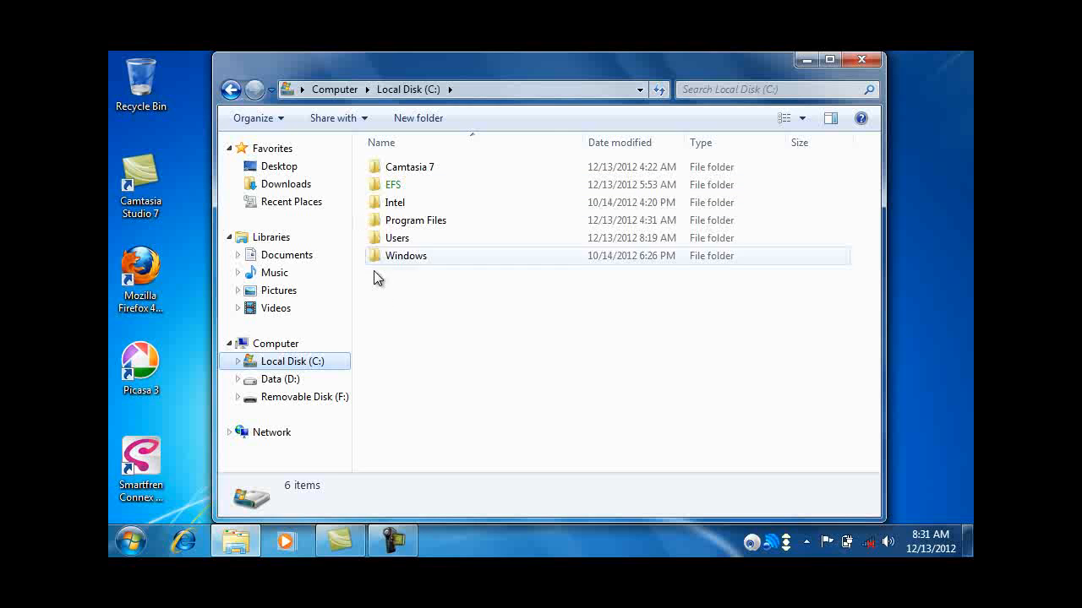
Step: Try opening the encrypted EFS text file in C:\EFS, acknowledge Access is denied, and close Notepad
{"action": "left_click", "coordinate": [407, 187]}
{"action": "double_click", "coordinate": [408, 187]}
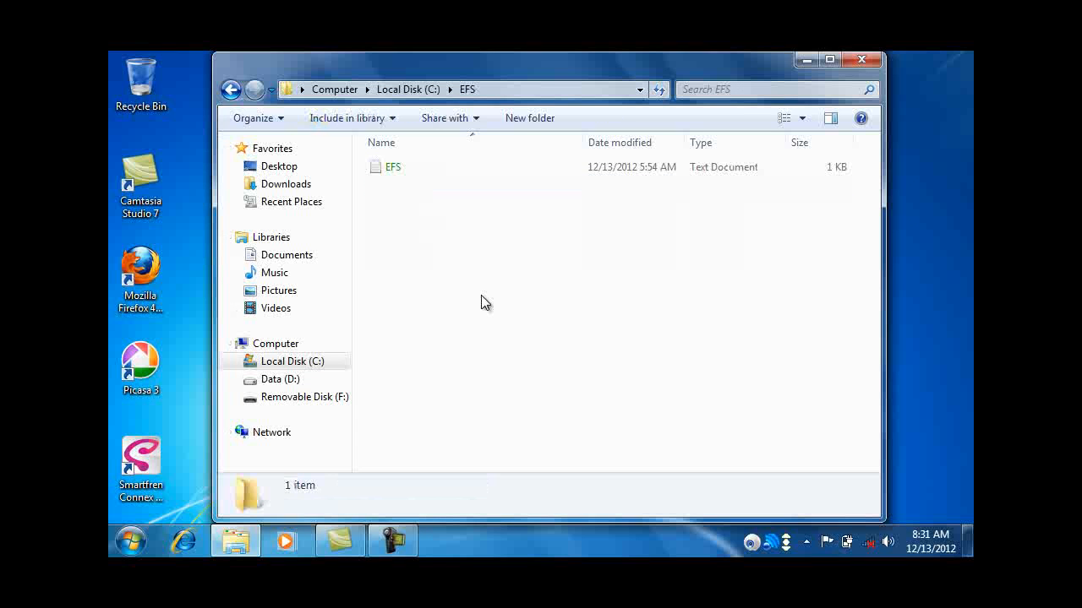
{"action": "left_click", "coordinate": [457, 166]}
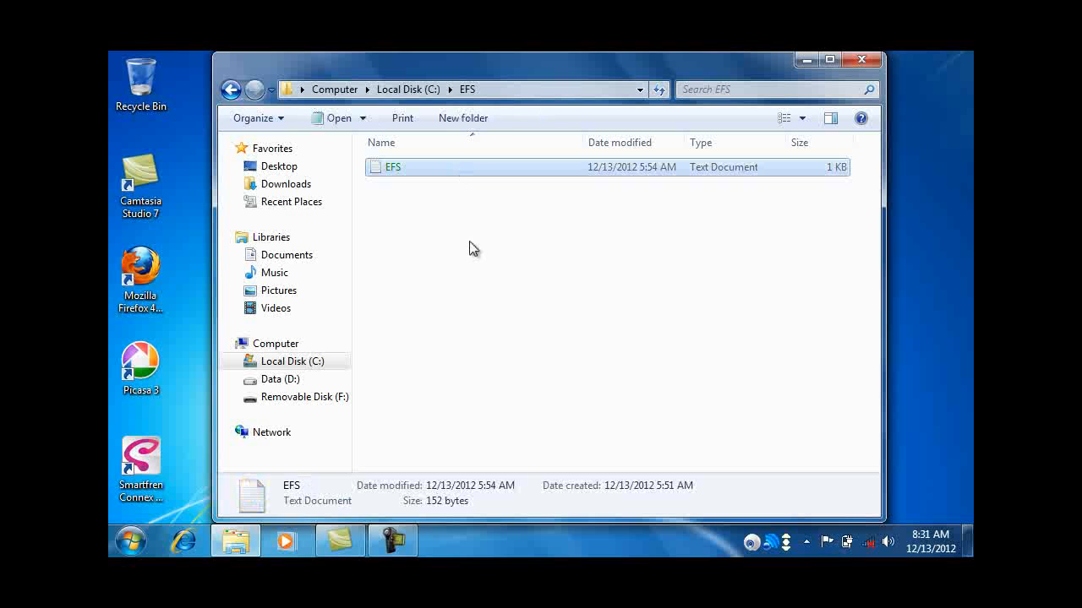
{"action": "double_click", "coordinate": [475, 167]}
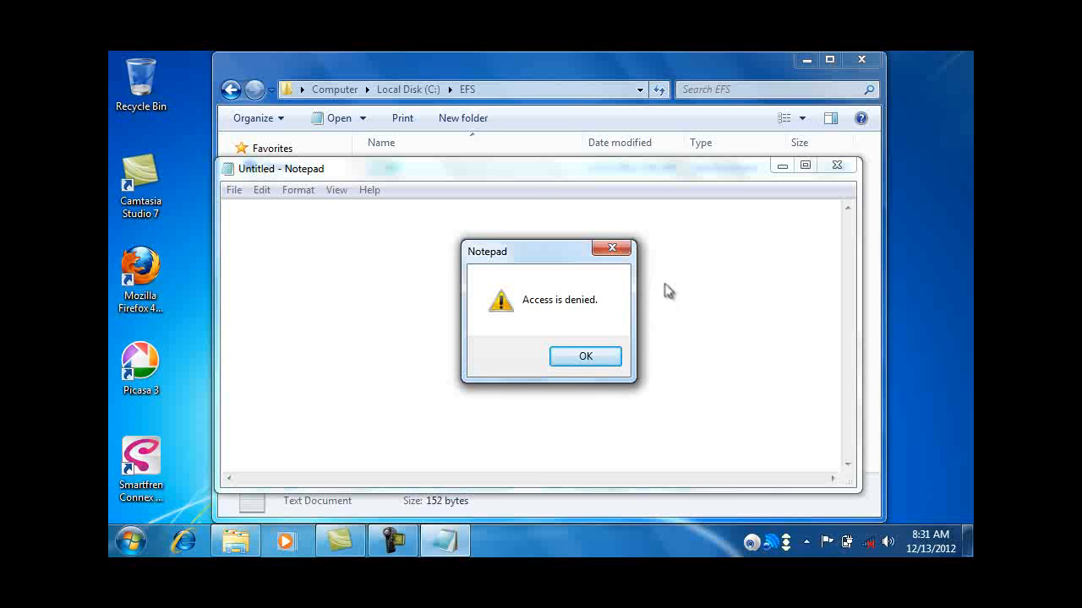
{"action": "left_click", "coordinate": [568, 355]}
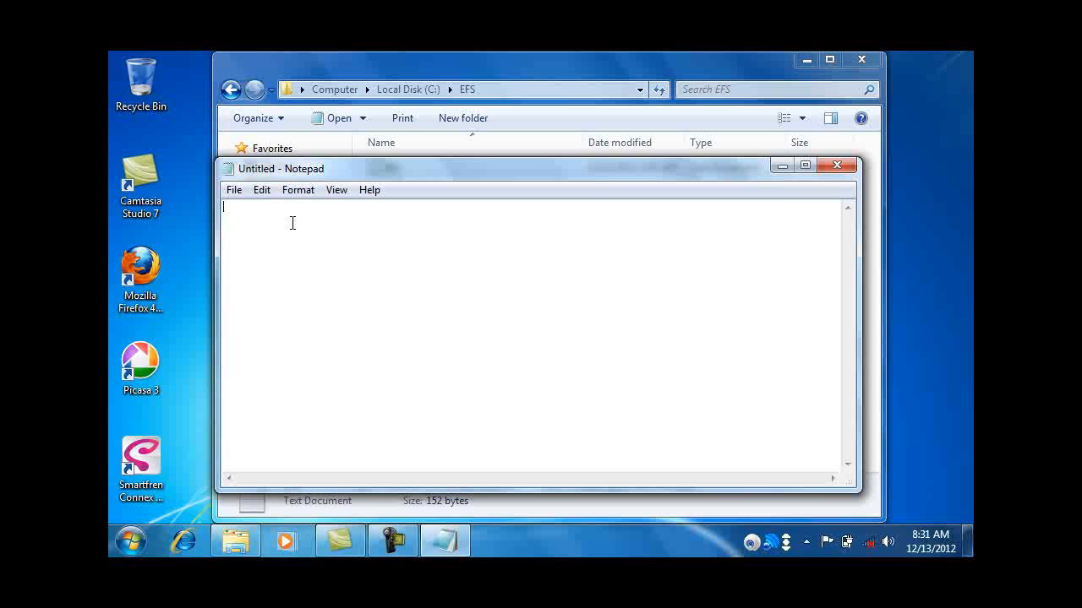
{"action": "left_click", "coordinate": [851, 168]}
{"action": "left_click", "coordinate": [538, 218]}
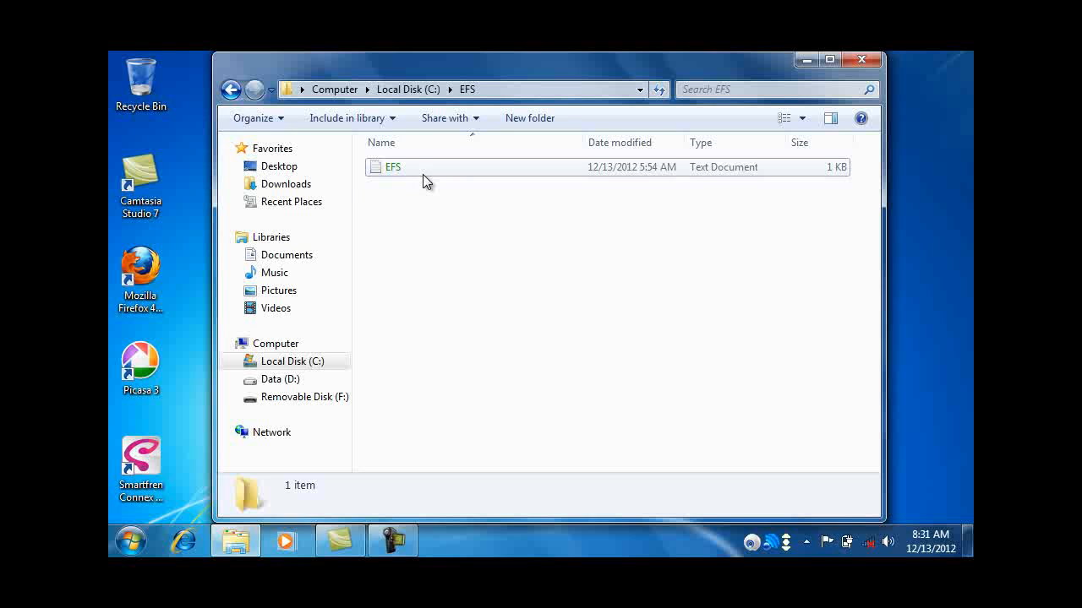
Step: On Data (D:), open the cover document in Word, then close it again
{"action": "left_click", "coordinate": [230, 89]}
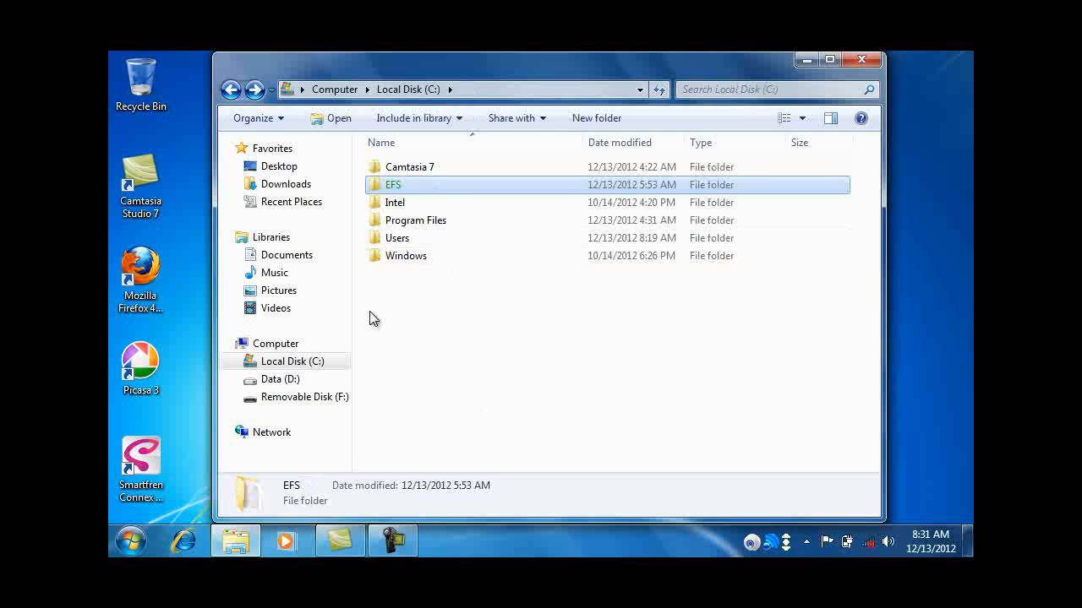
{"action": "left_click", "coordinate": [280, 379]}
{"action": "scroll", "coordinate": [865, 362], "scroll_direction": "down", "scroll_amount": 6}
{"action": "left_click", "coordinate": [843, 466]}
{"action": "double_click", "coordinate": [430, 268]}
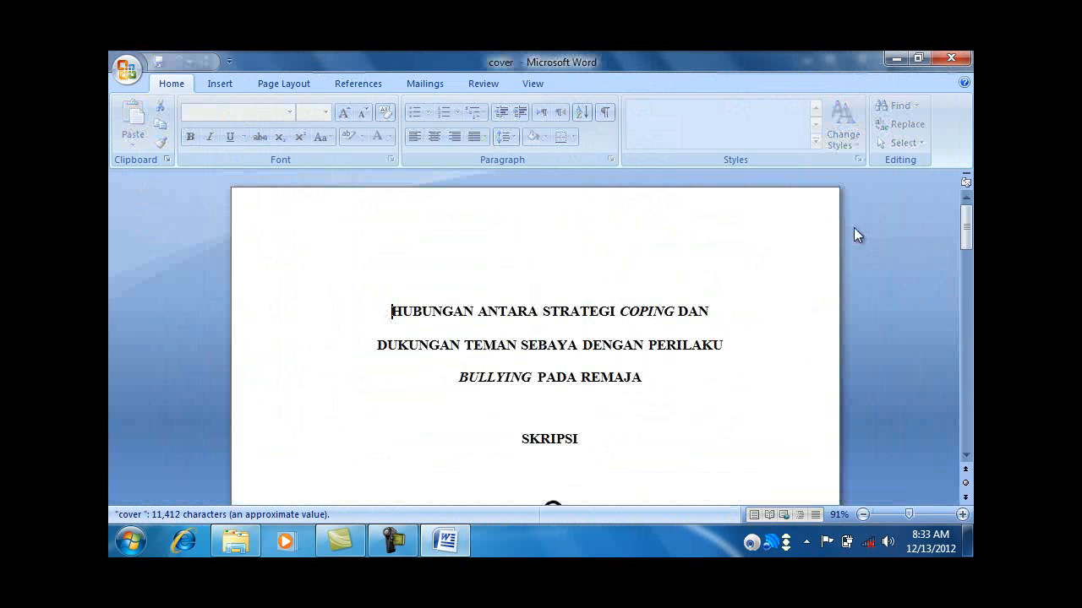
{"action": "left_click", "coordinate": [957, 59]}
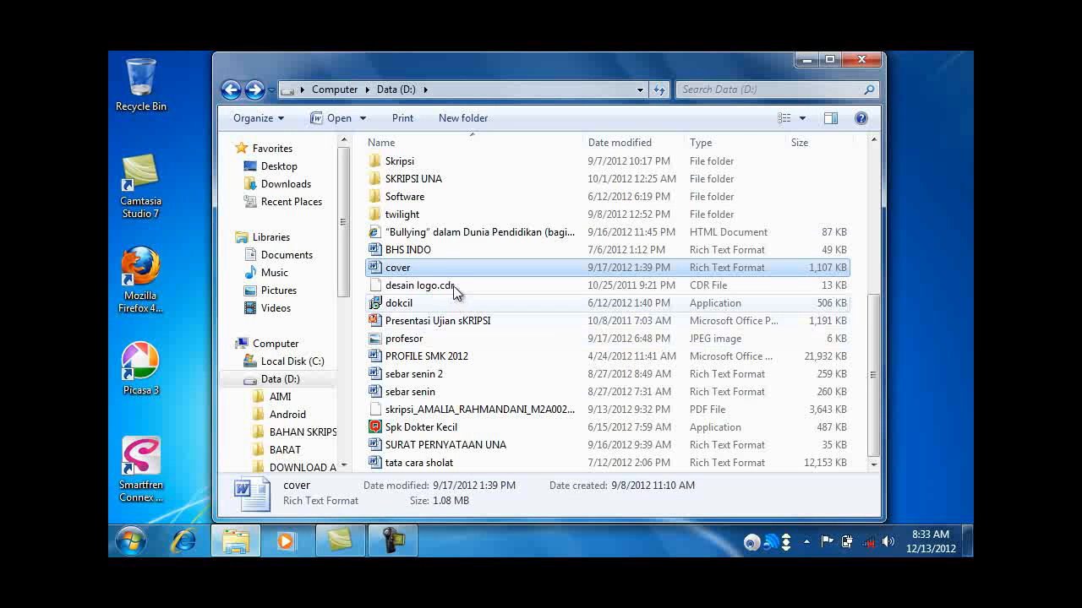
Step: Close the Explorer window showing Data (D:), leaving the bare desktop
{"action": "scroll", "coordinate": [860, 212], "scroll_direction": "up", "scroll_amount": 6}
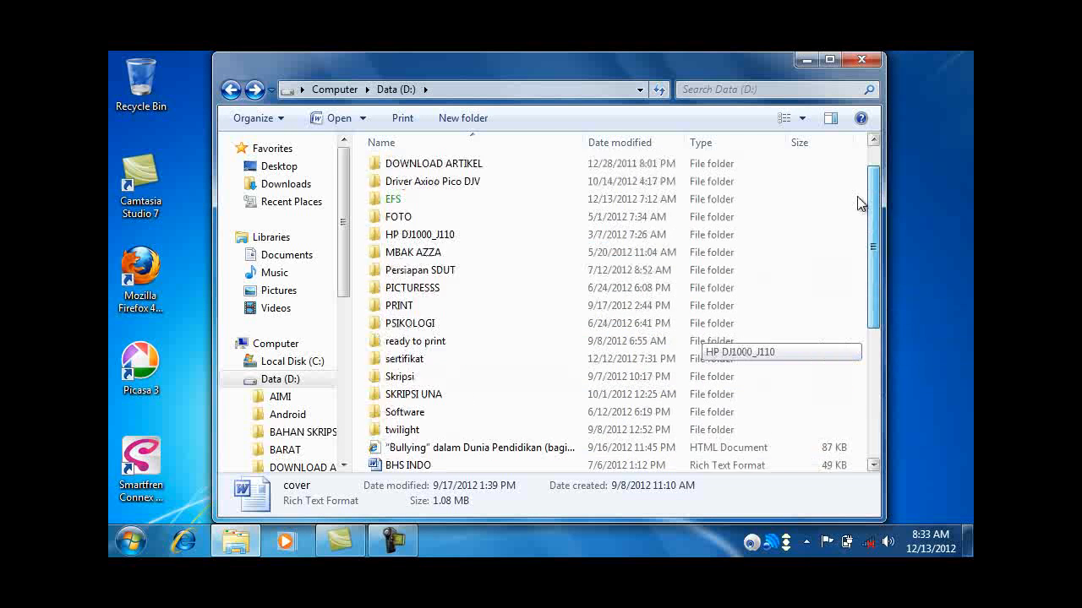
{"action": "left_click_drag", "start_coordinate": [348, 231], "coordinate": [342, 436]}
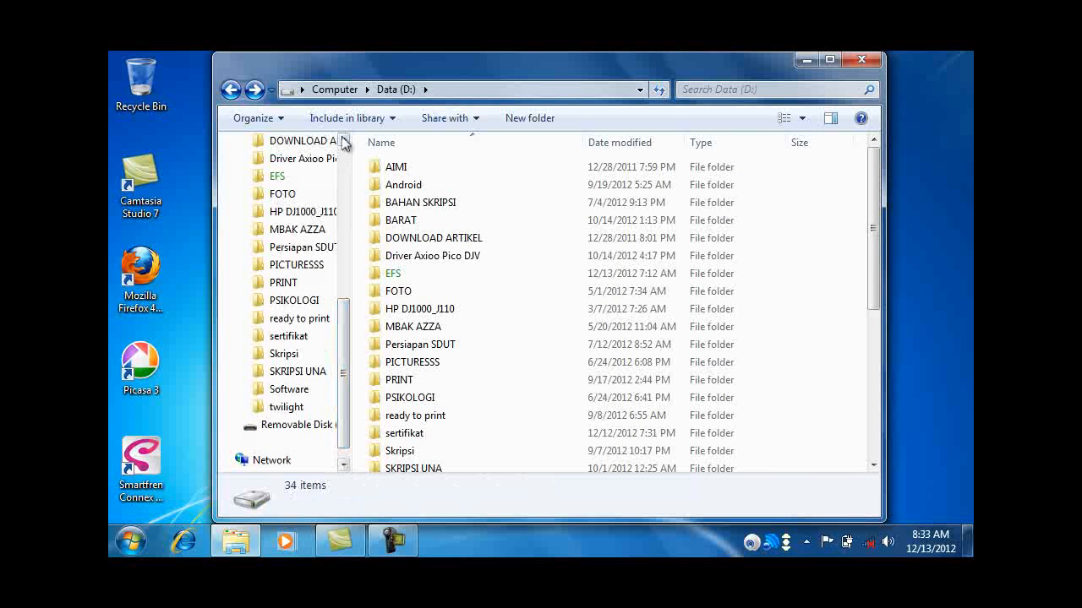
{"action": "left_click", "coordinate": [339, 286]}
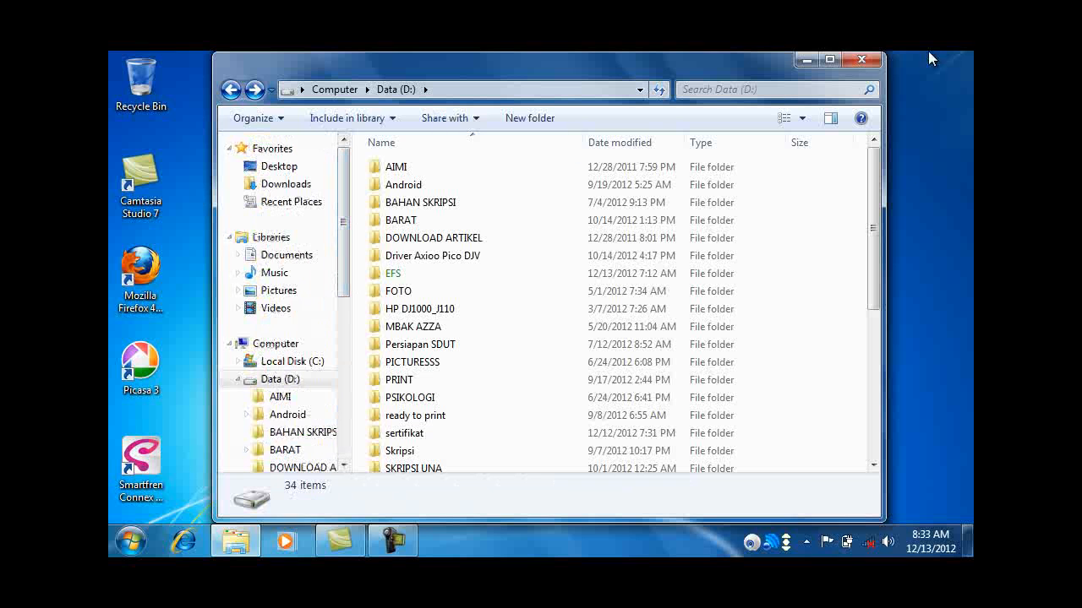
{"action": "left_click", "coordinate": [863, 60]}
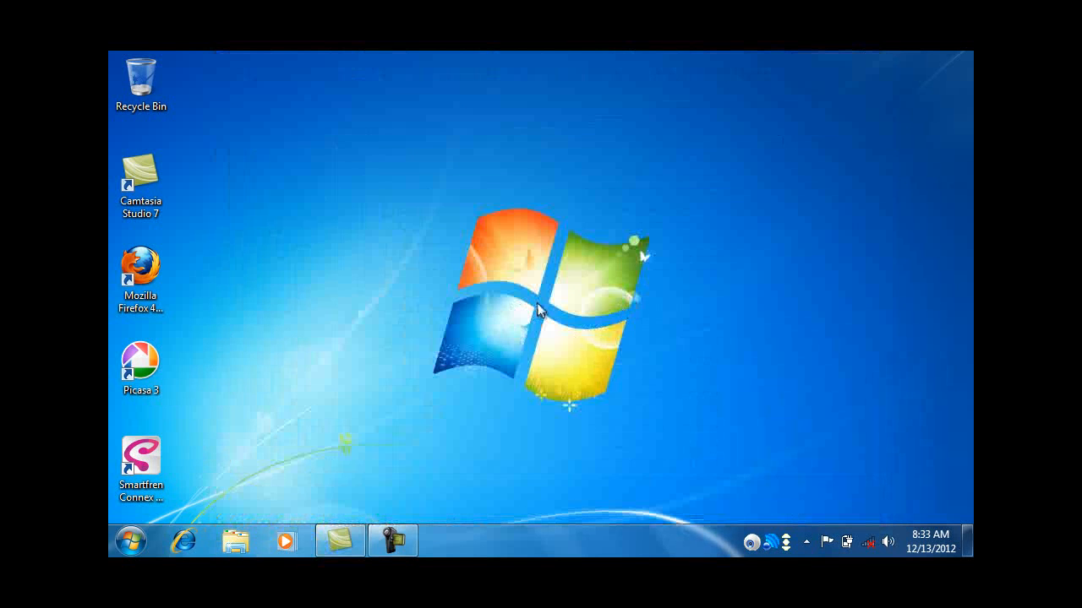